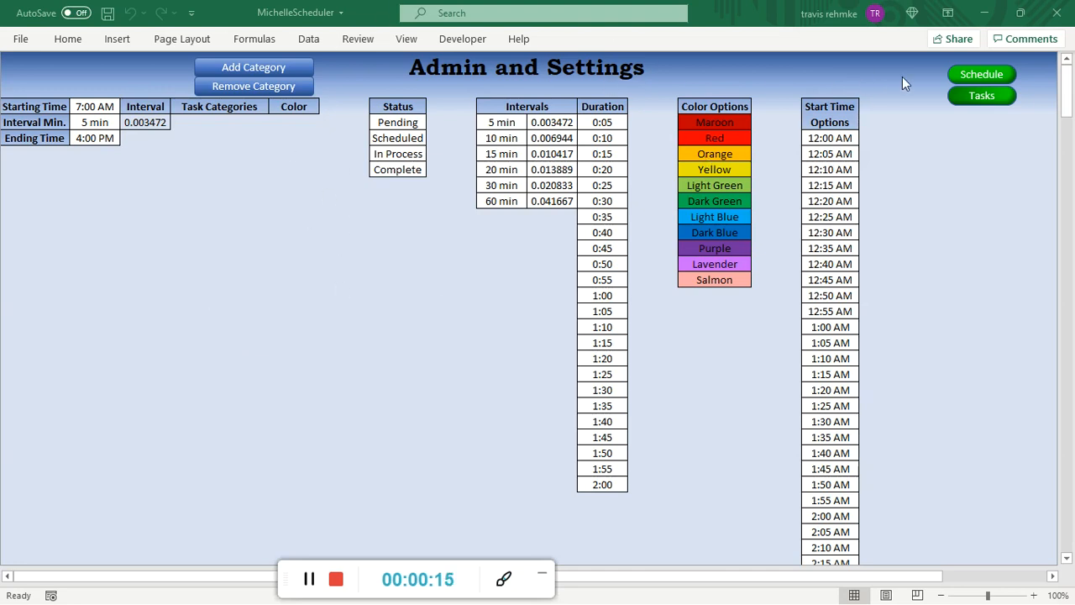
Set the schedule's starting time to 7:00 AM and its ending time to 3:30 PM.
click(255, 137)
click(108, 109)
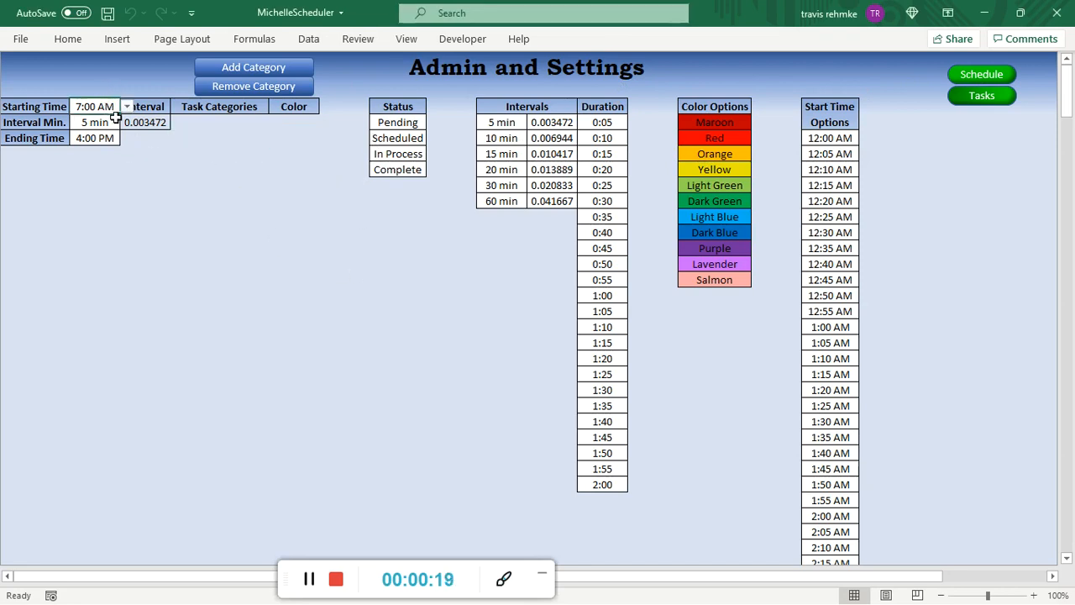
click(127, 108)
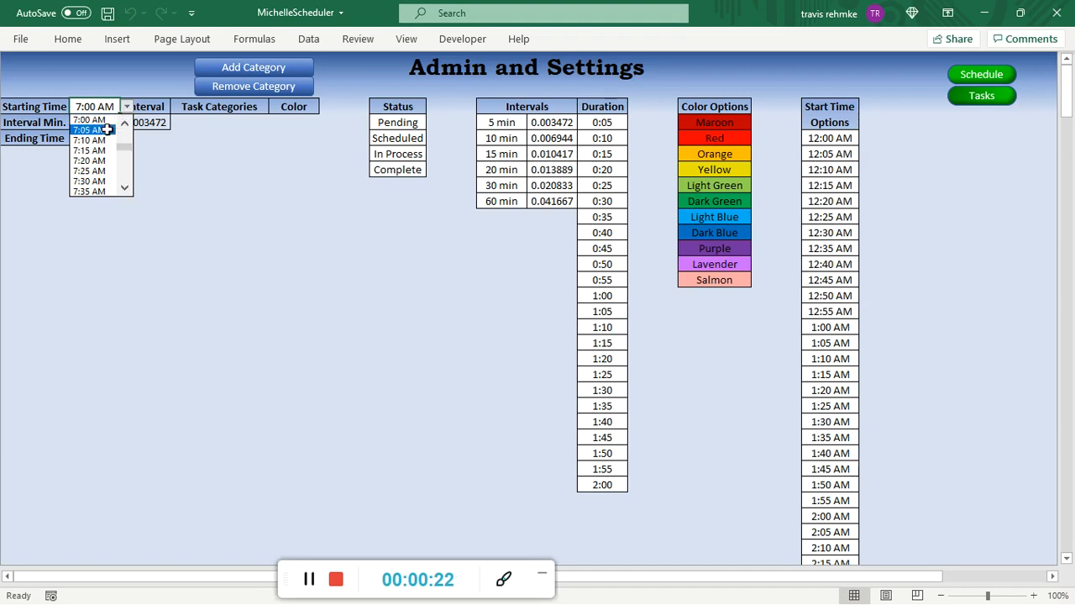
click(96, 120)
click(116, 138)
click(127, 139)
click(124, 155)
click(124, 154)
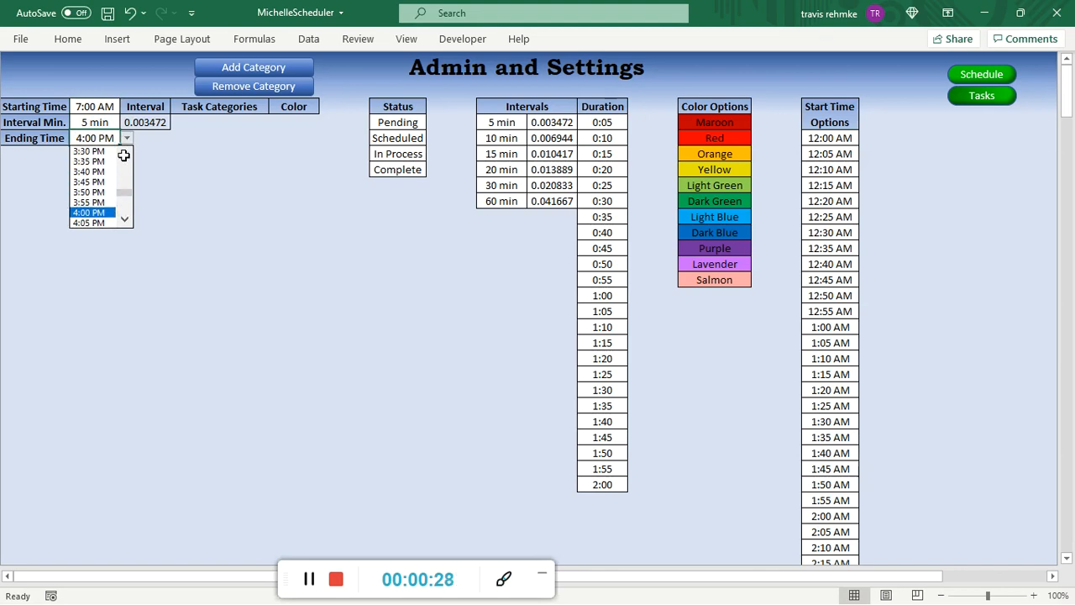
click(101, 153)
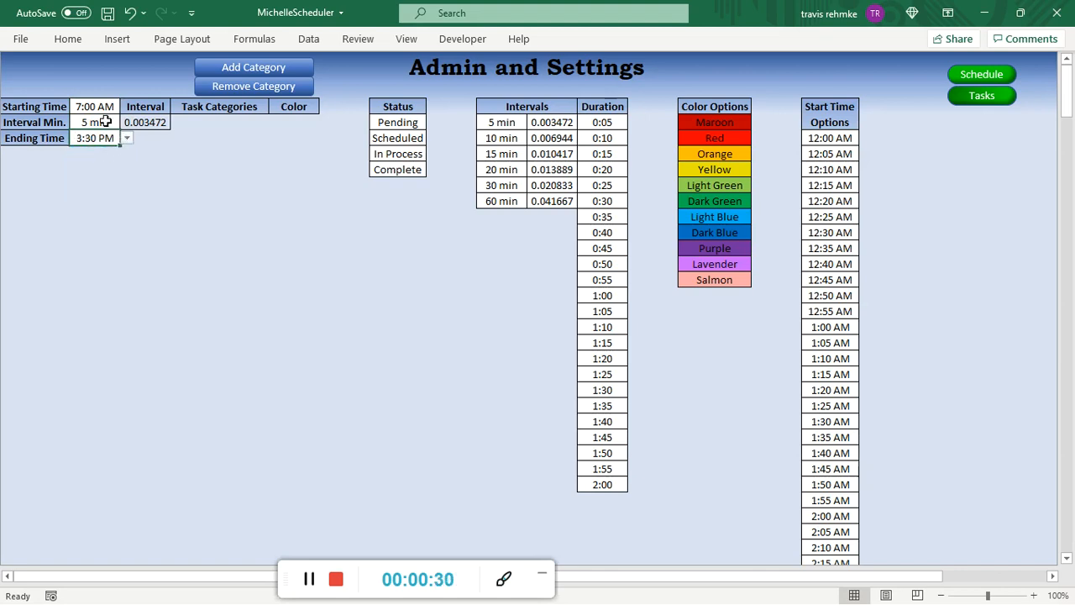
click(107, 122)
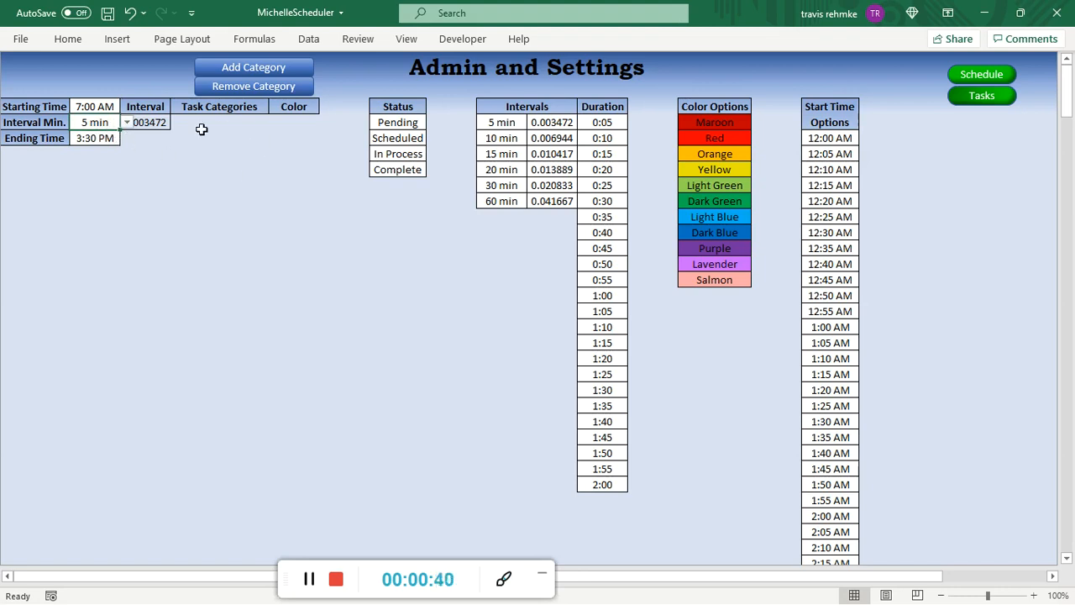
Add a task category named Therapy with the color Light Blue.
click(281, 70)
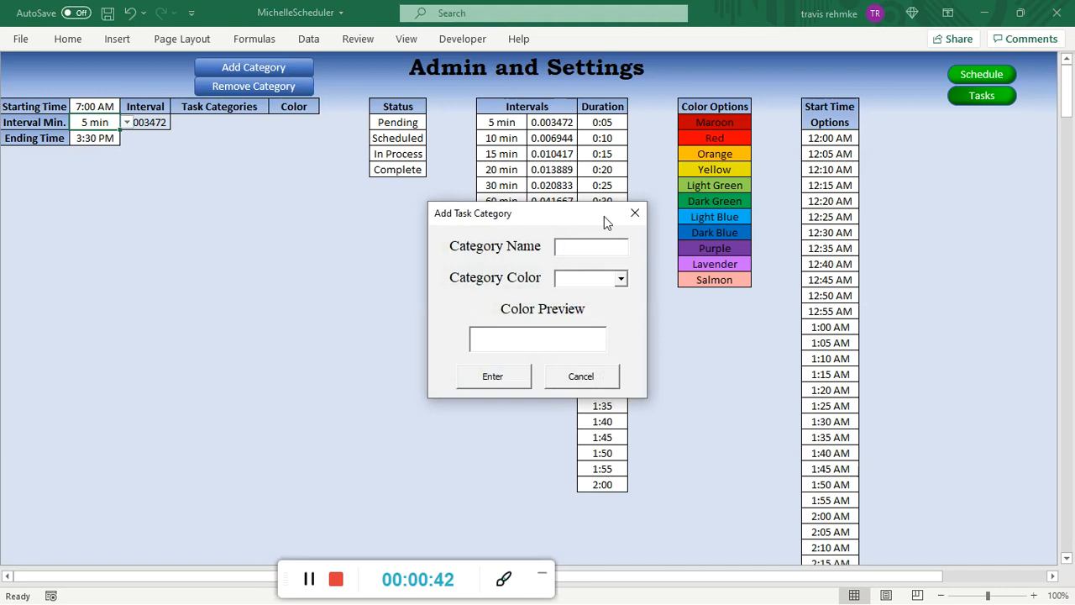
text(Therap)
click(620, 278)
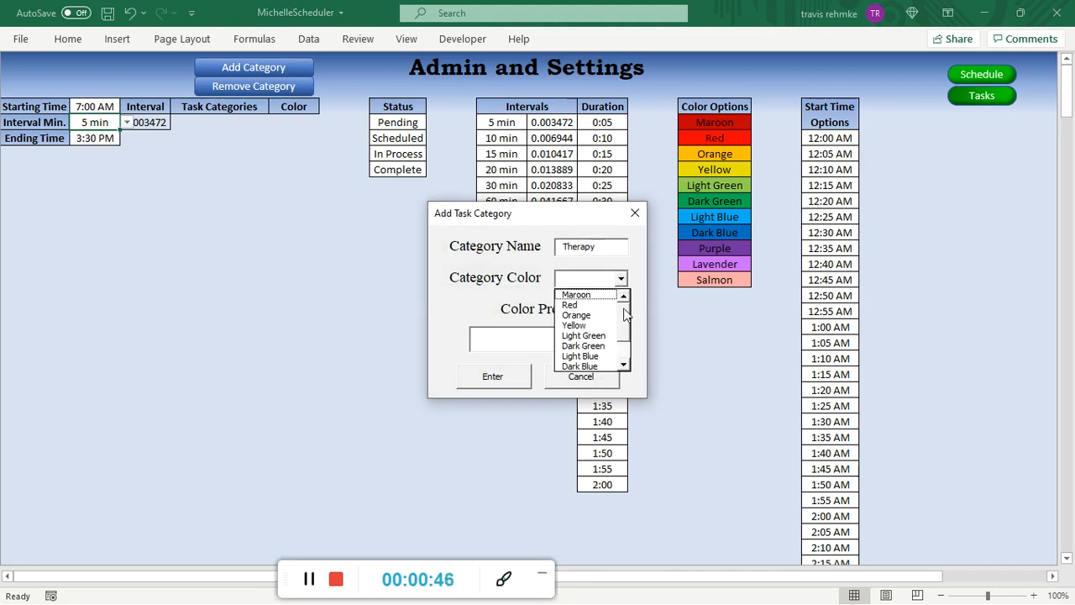
drag(626, 312, 625, 341)
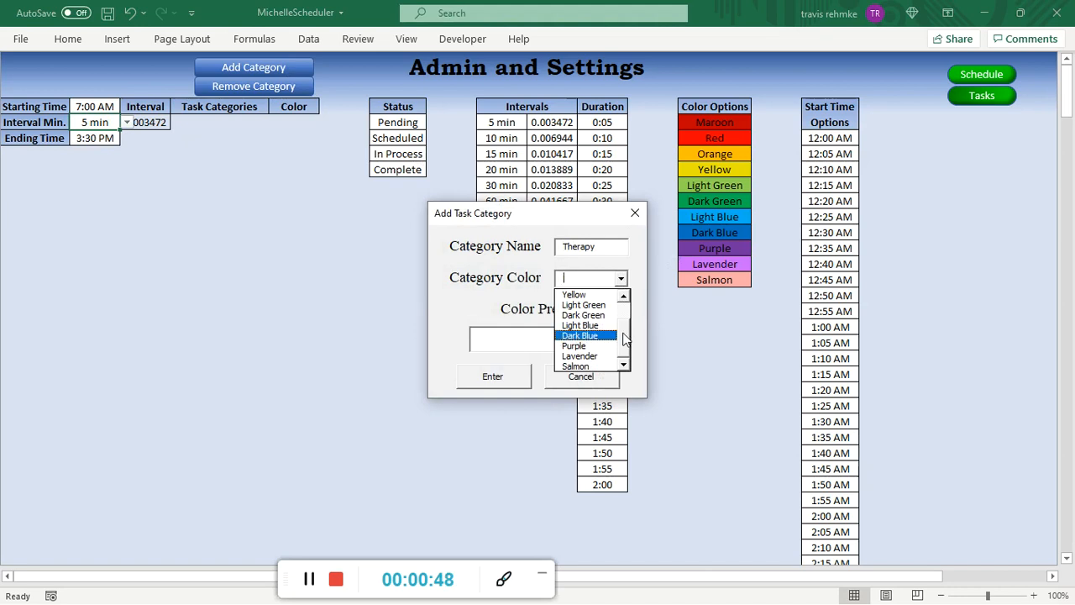
scroll(624, 338, up, 1)
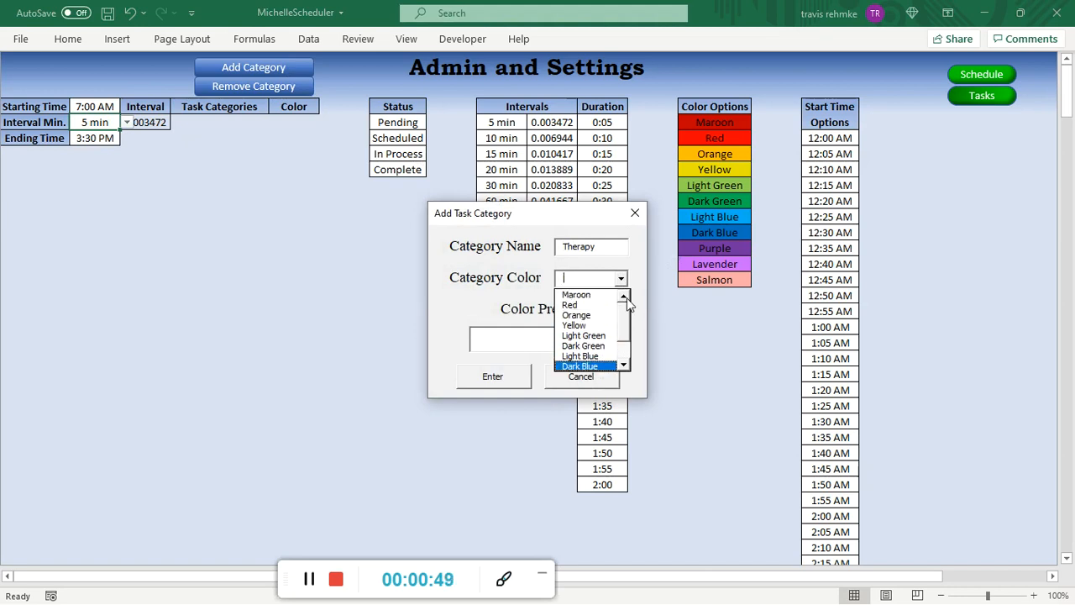
click(588, 356)
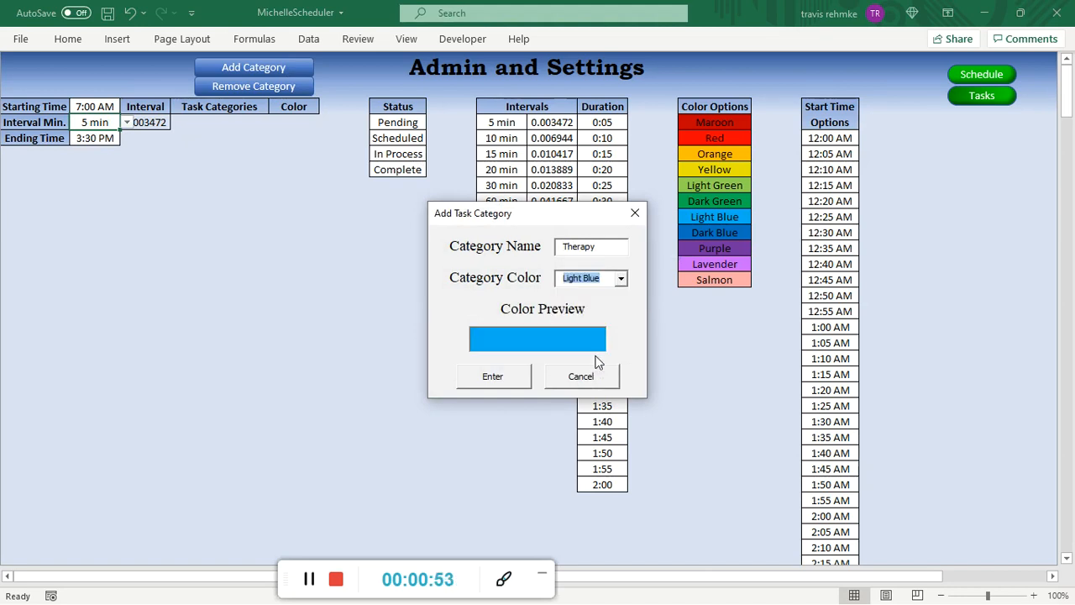
click(503, 381)
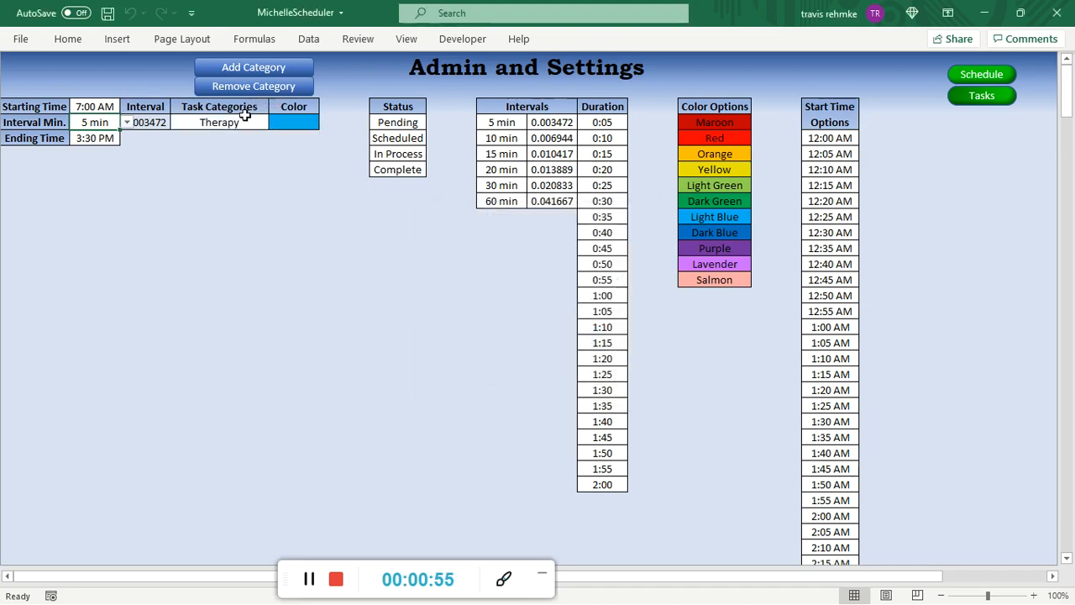
click(292, 124)
click(273, 183)
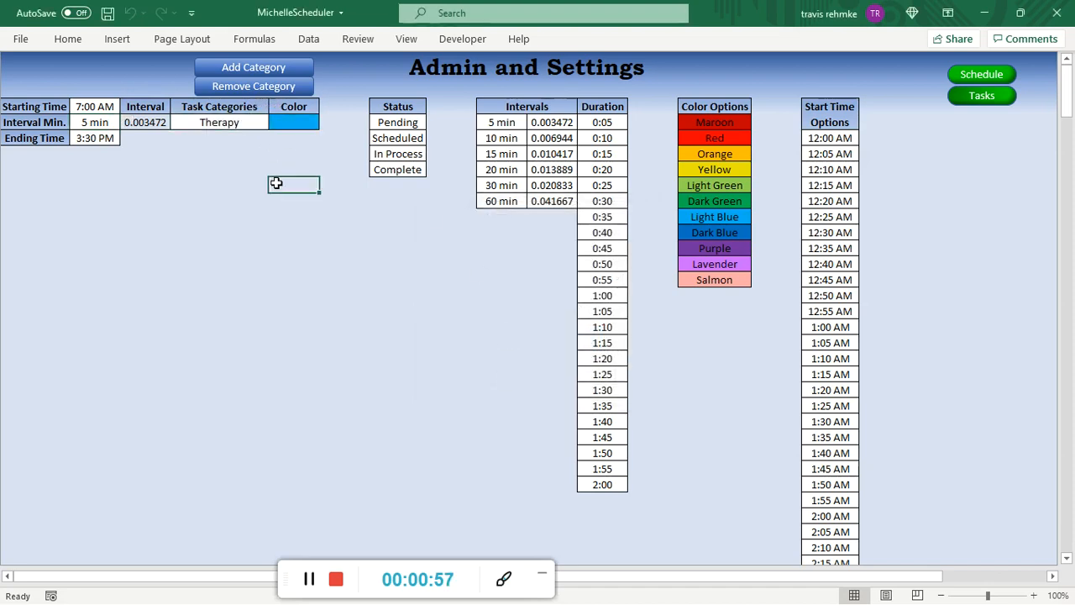
Add a task category named Meeting with the color Purple.
click(279, 70)
text(Met)
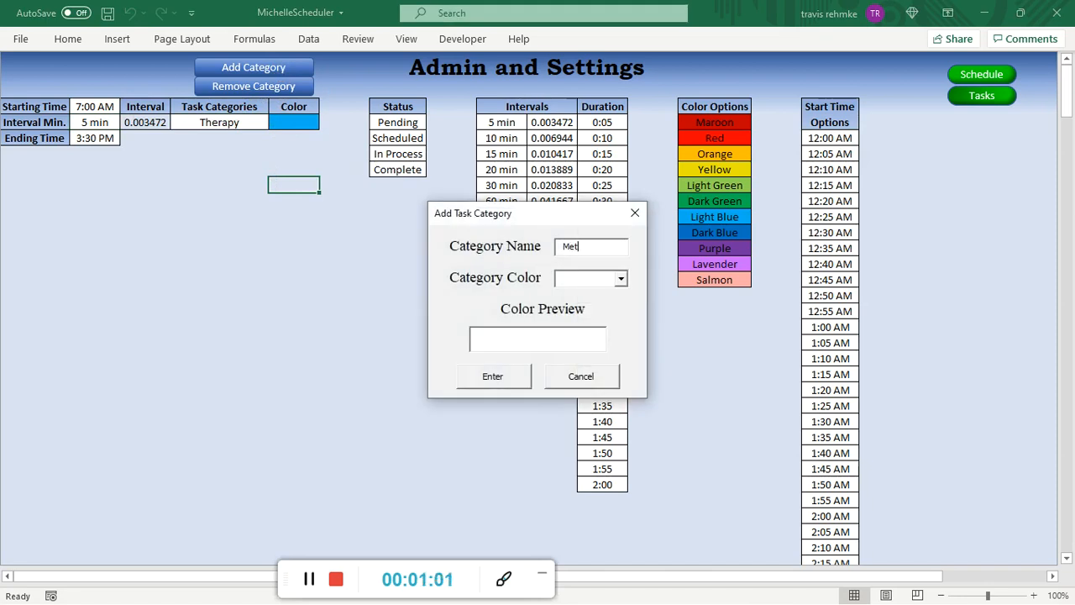
text(ting)
click(621, 278)
drag(625, 319, 624, 354)
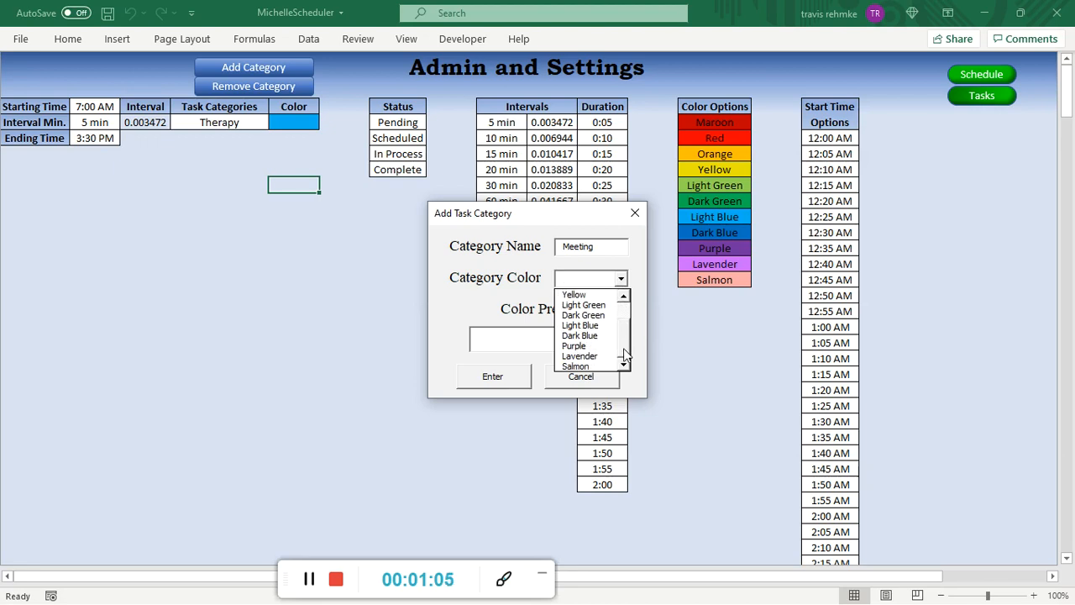
click(592, 345)
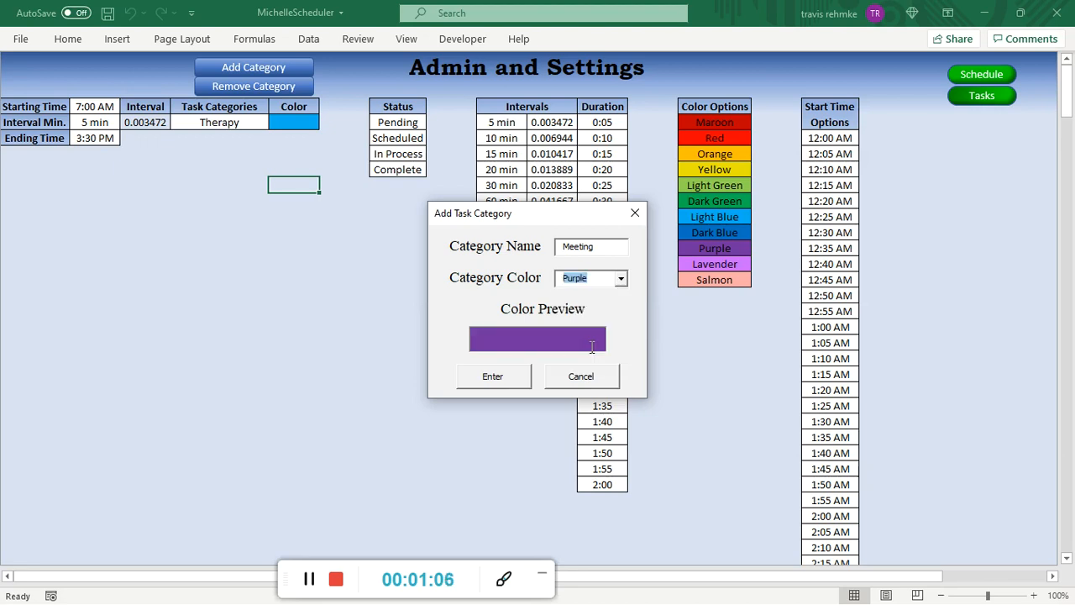
click(516, 380)
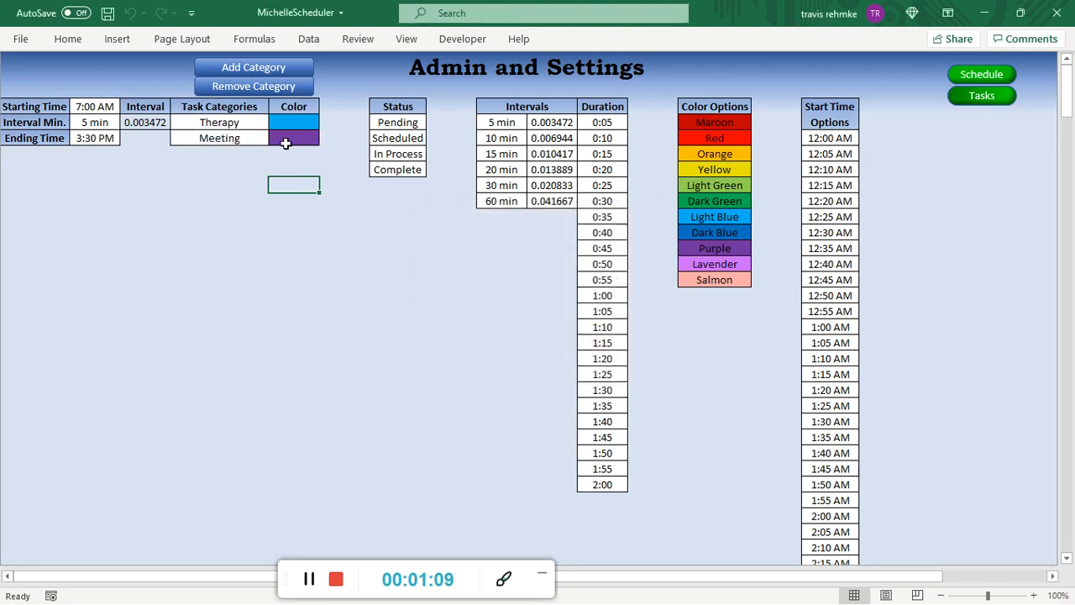
Add a task category named Personal with the color Salmon.
click(254, 69)
text(Personal)
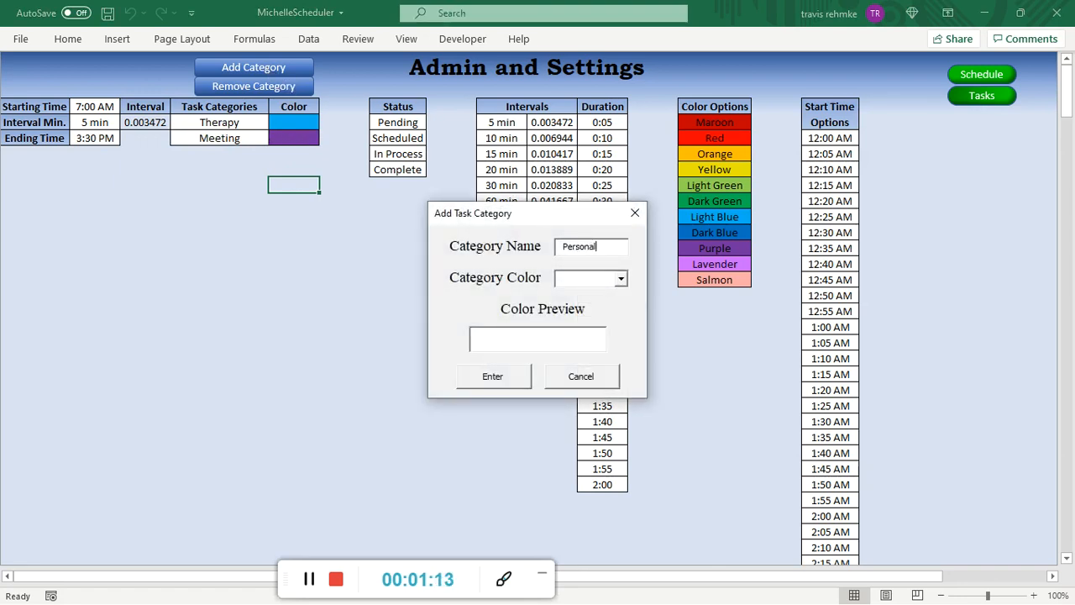
click(620, 278)
scroll(624, 315, down, 1)
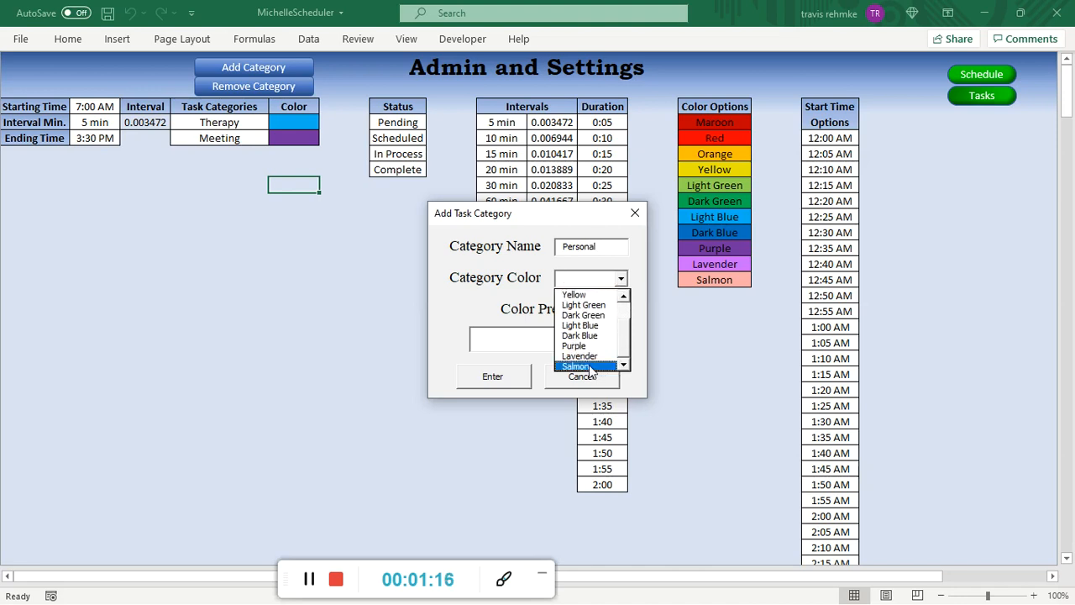
click(589, 365)
click(505, 379)
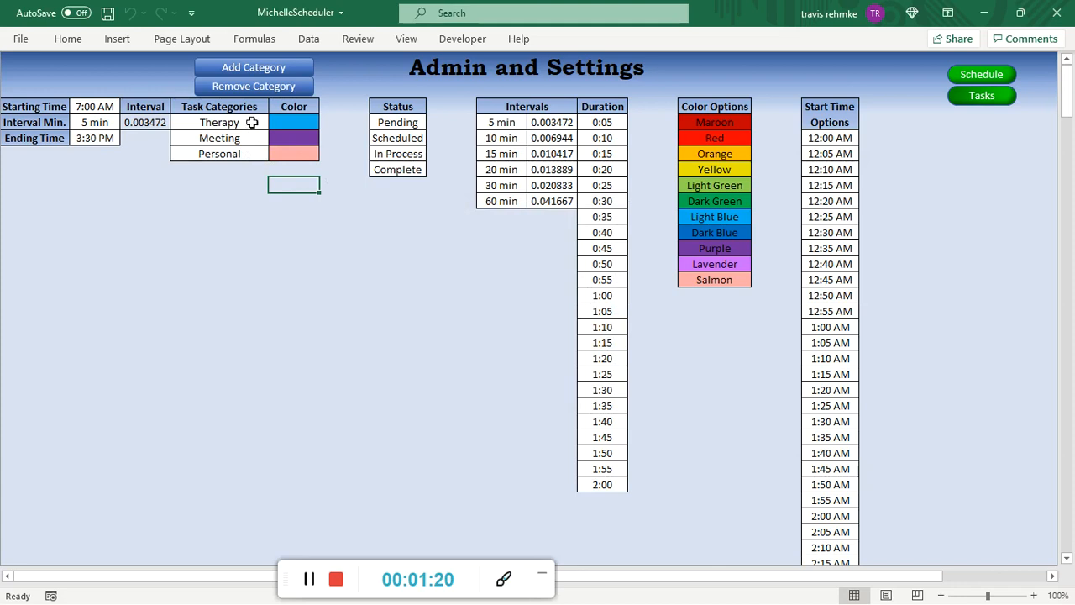
Remove the Meeting task category and confirm its deletion.
click(253, 85)
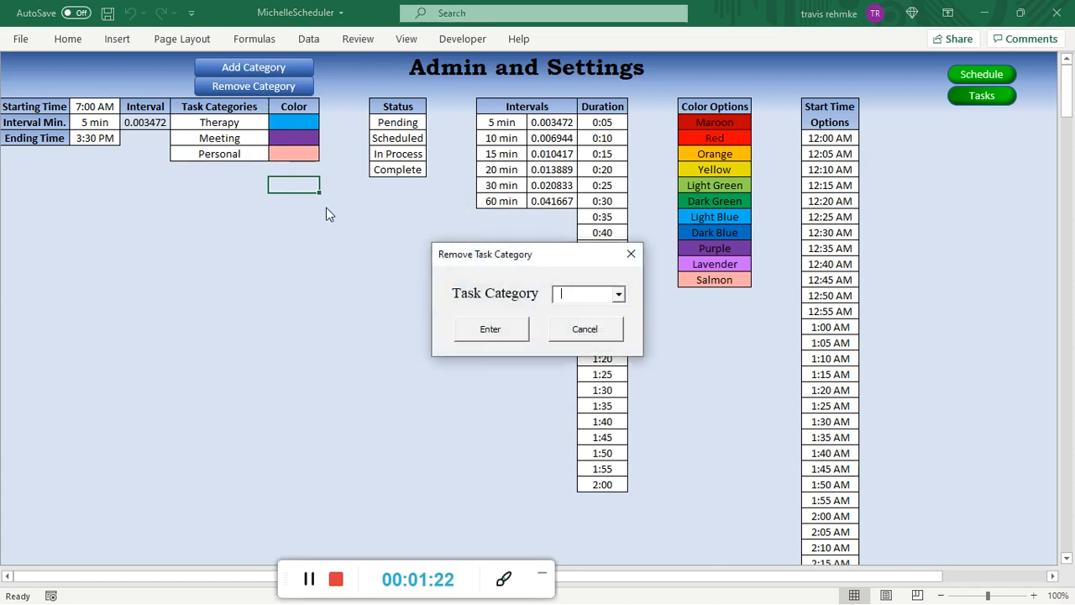
click(618, 294)
click(603, 319)
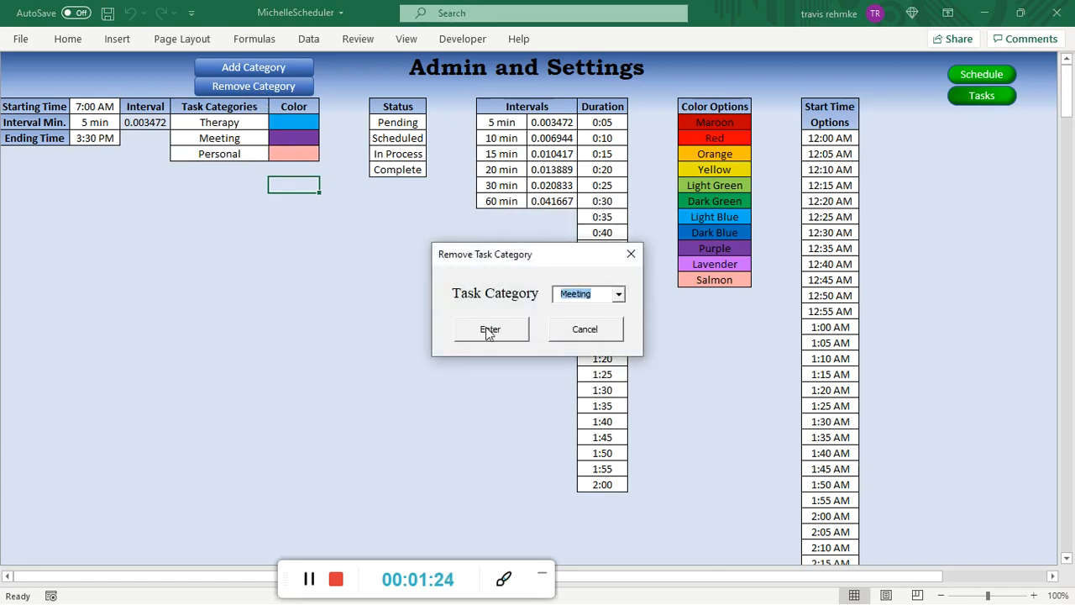
click(489, 330)
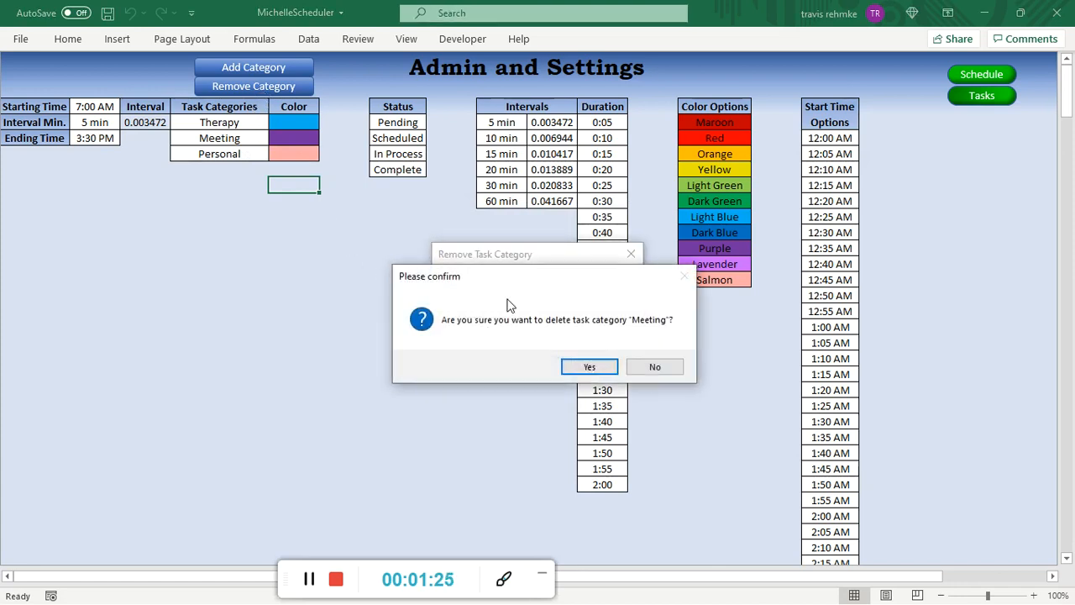
click(588, 367)
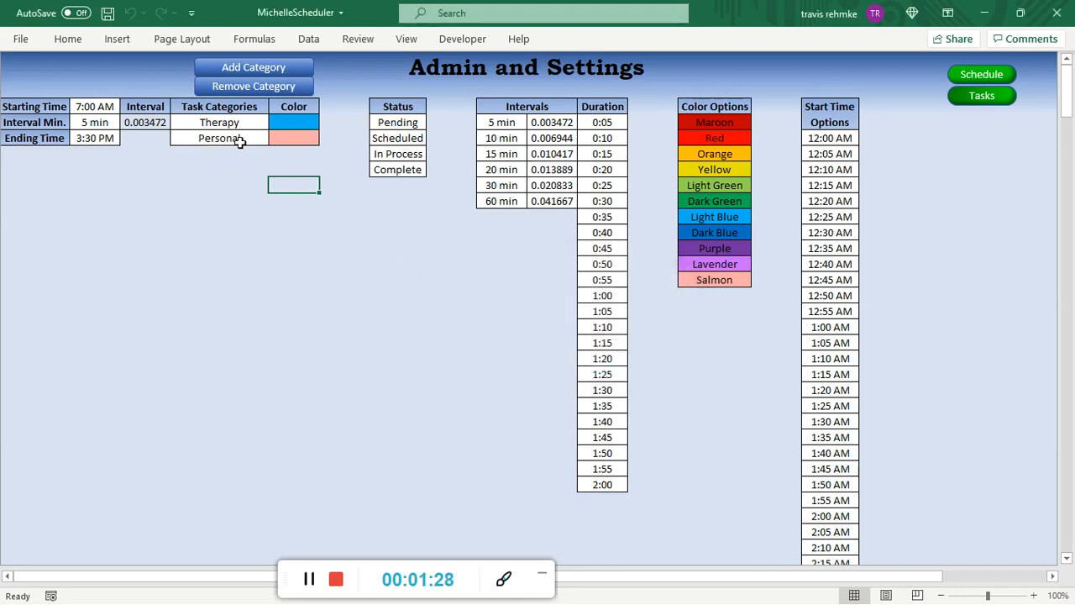
Add the Meeting task category again, using Purple as its color.
click(252, 68)
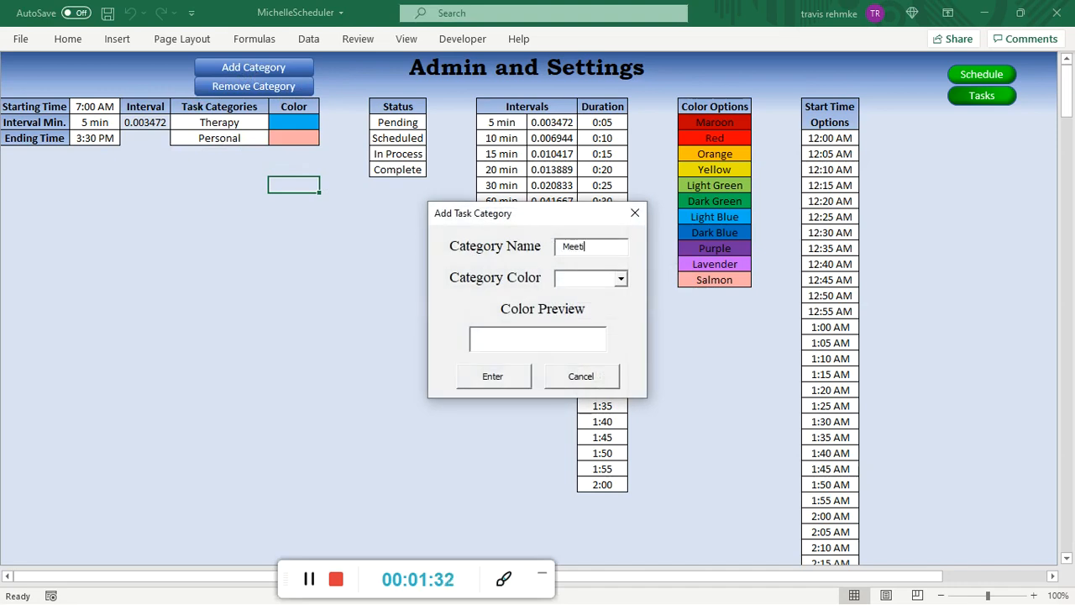
click(621, 279)
drag(621, 313, 621, 356)
click(595, 349)
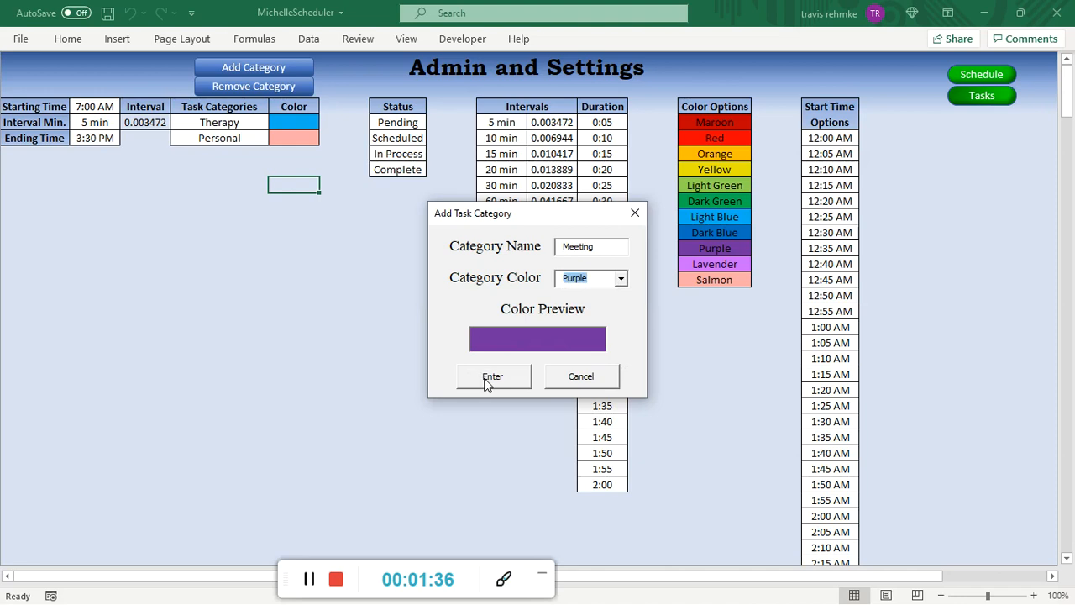
click(492, 376)
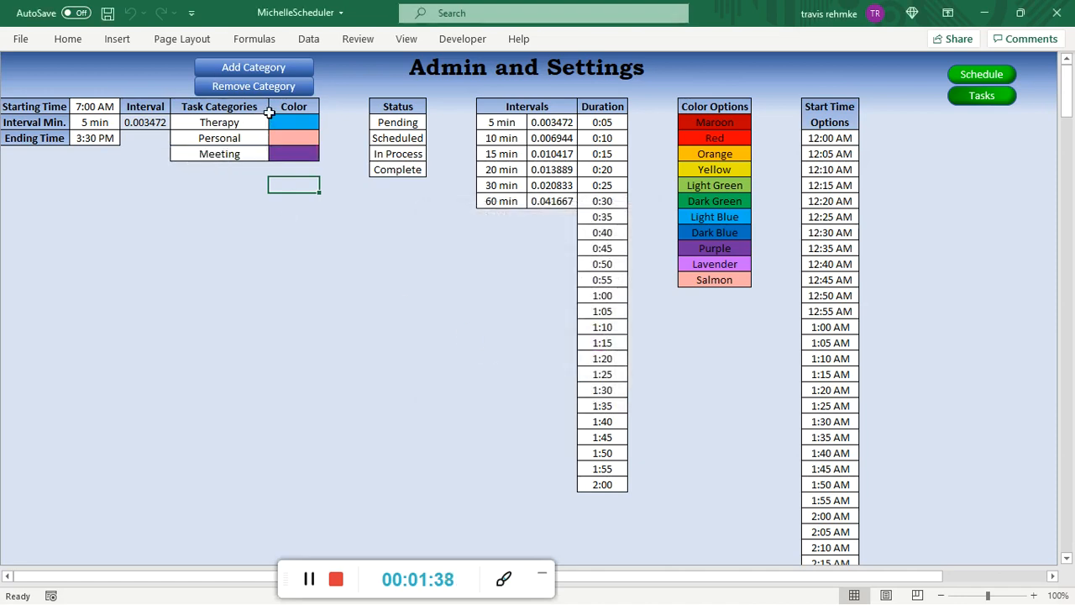
On the Schedule sheet, add a Pending task named with the person's first name, category Therapy and duration 0:20.
click(978, 75)
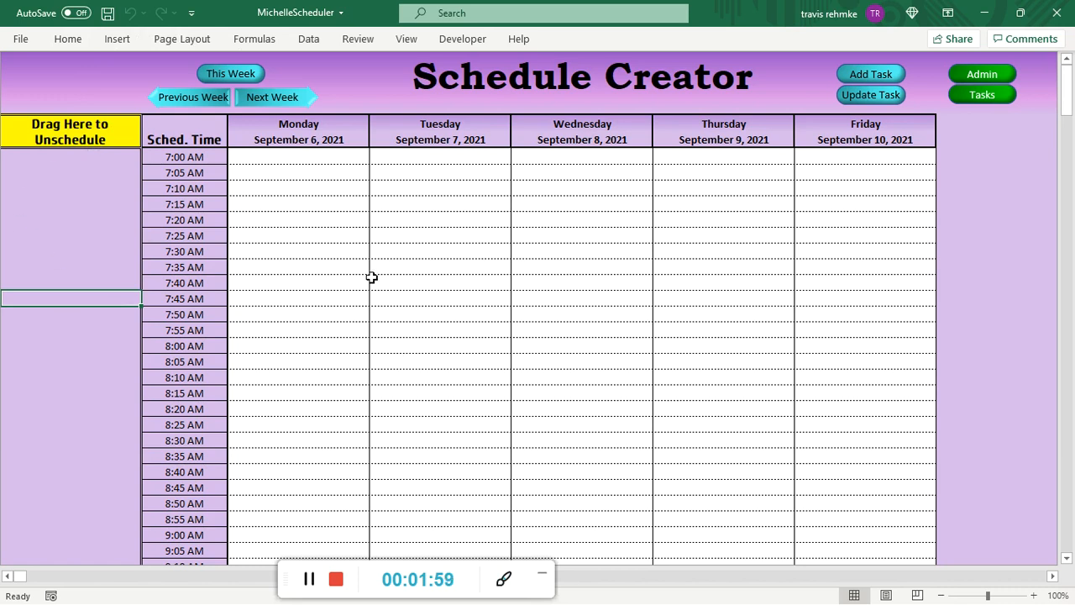
click(856, 75)
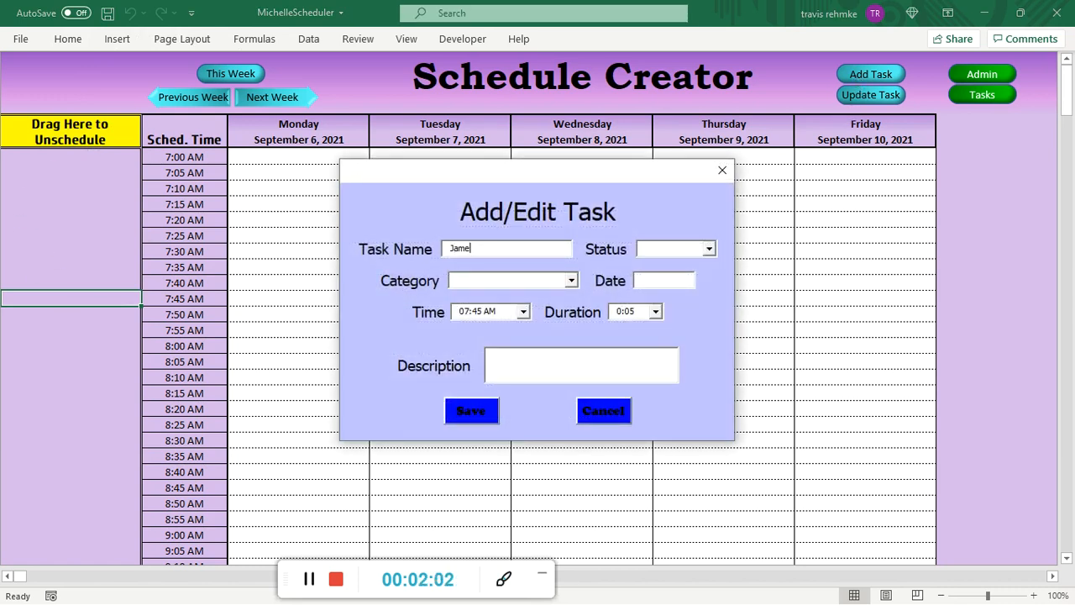
click(709, 249)
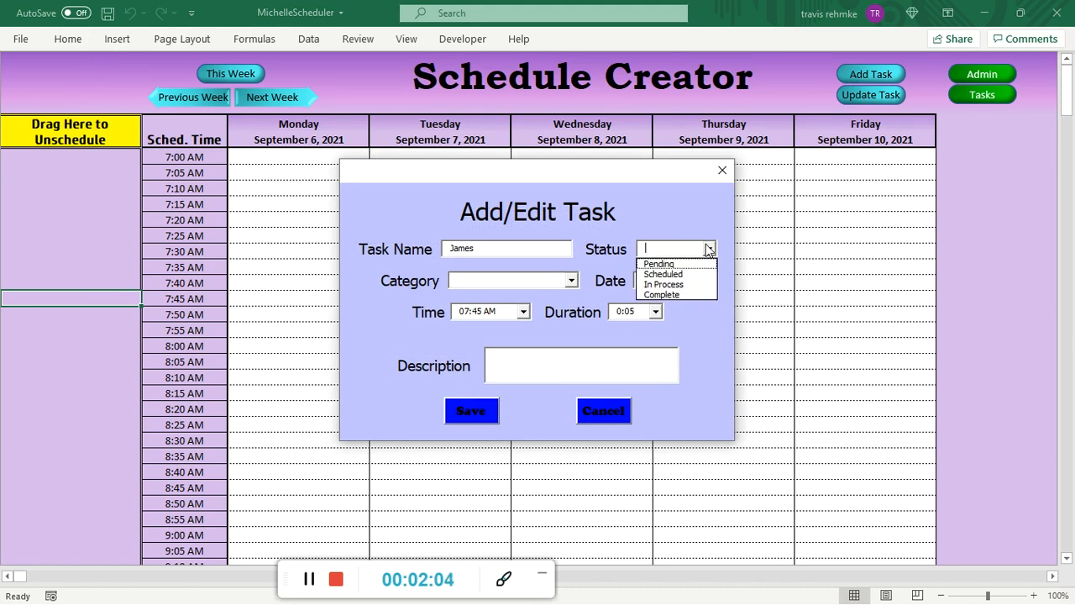
click(687, 265)
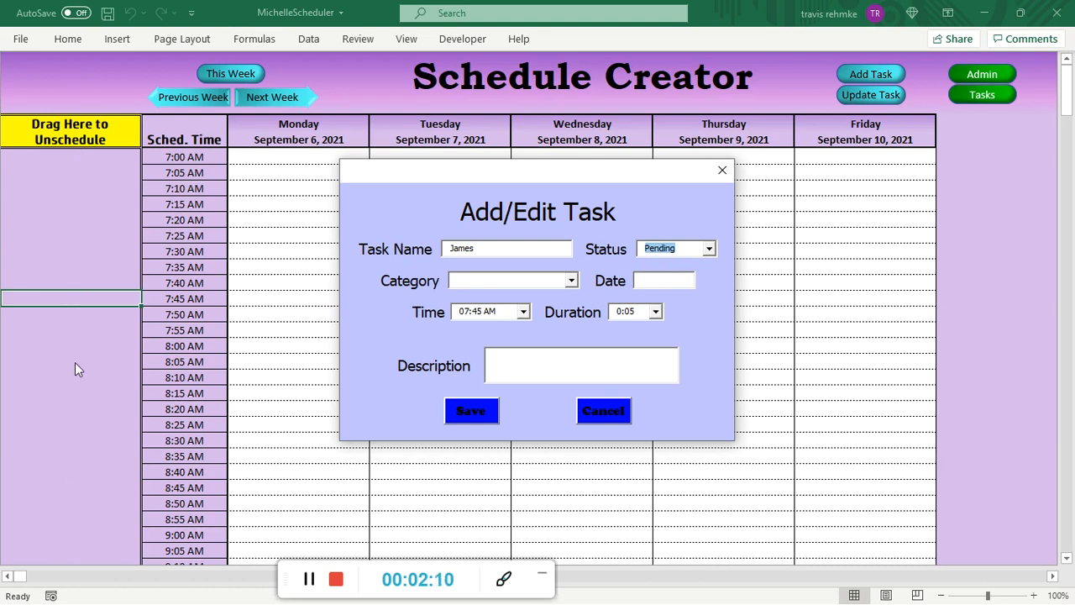
drag(524, 178, 922, 167)
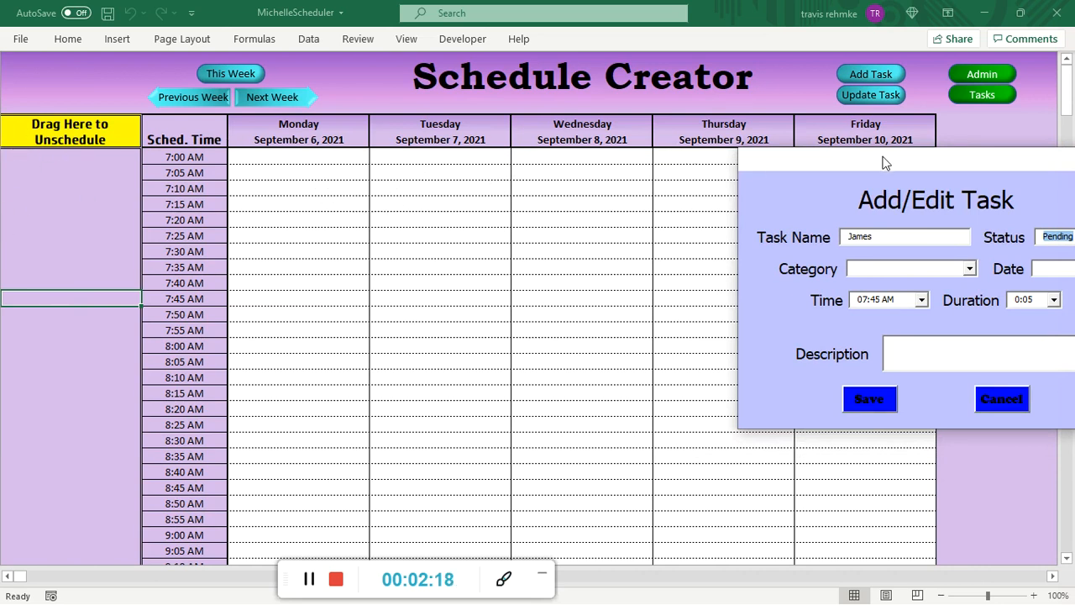
drag(887, 161, 396, 142)
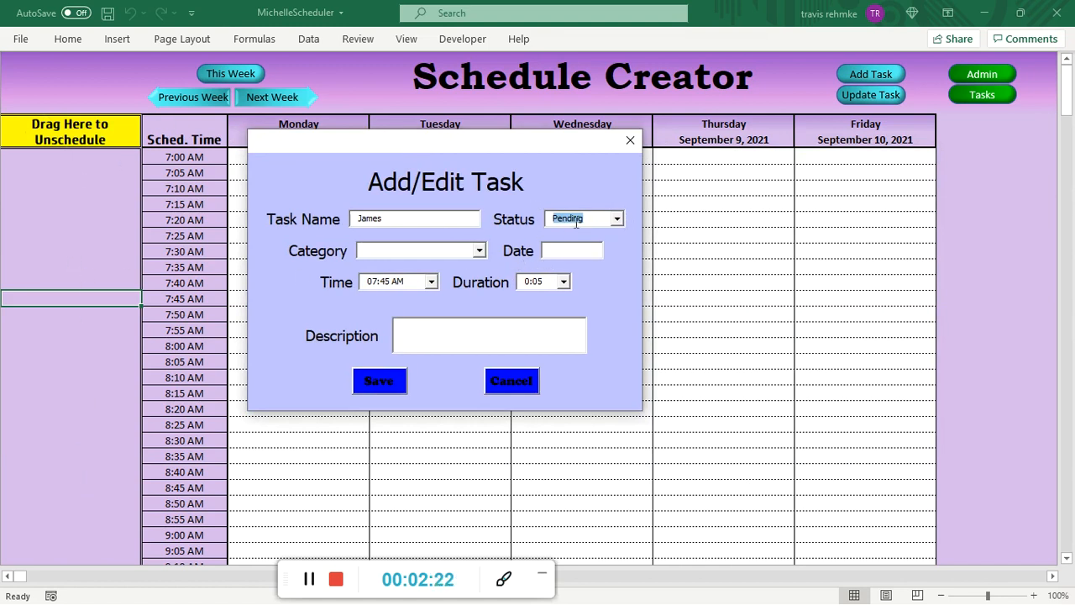
click(478, 250)
click(454, 264)
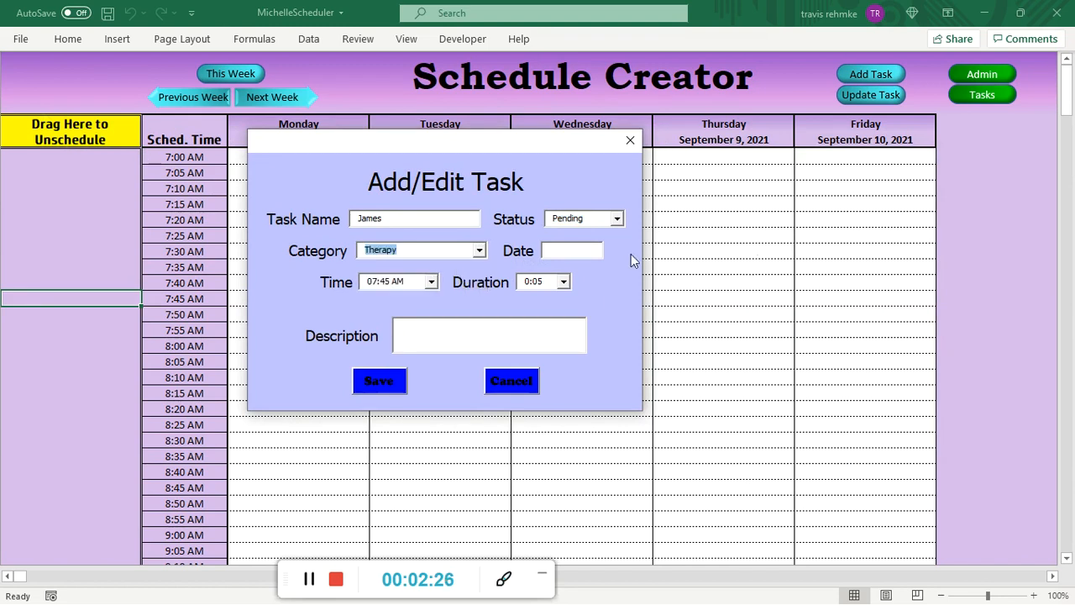
click(564, 282)
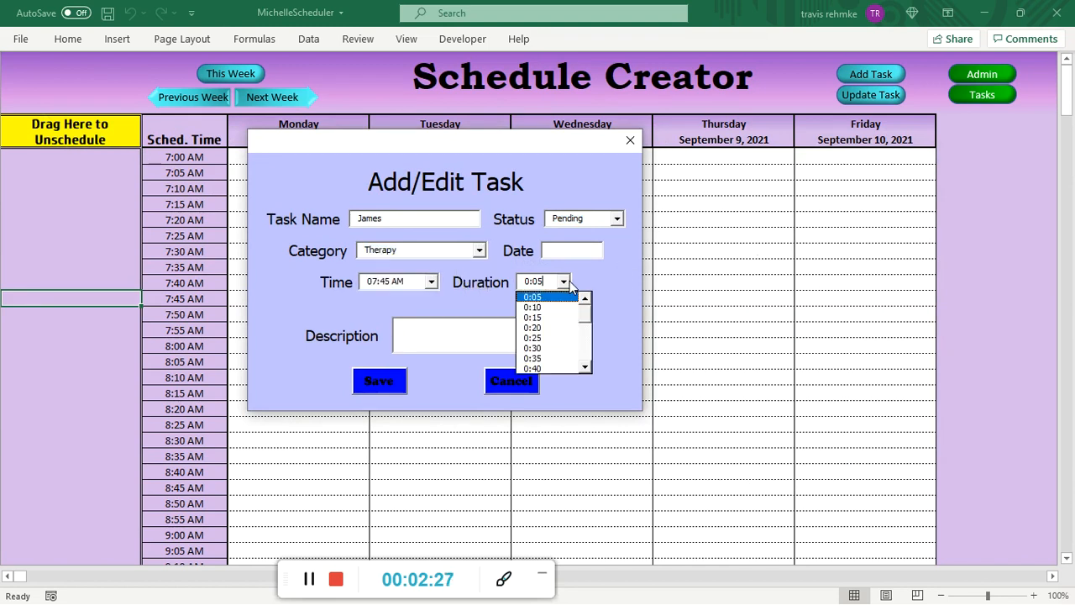
click(565, 328)
click(378, 380)
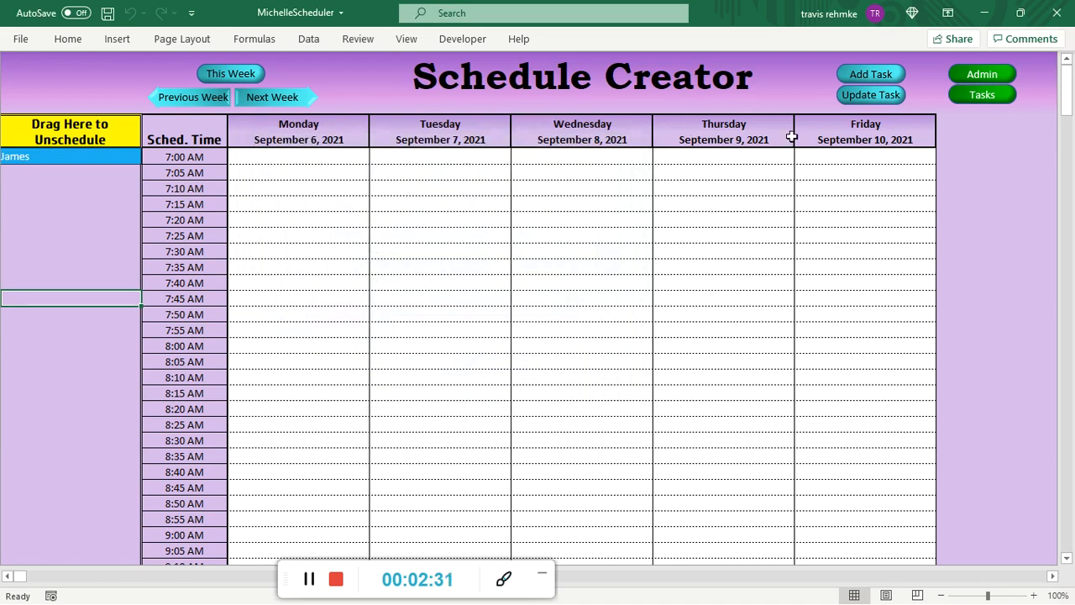
Add a second Pending task under the same person's first name, with category Therapy and duration 0:20.
click(867, 81)
text(J)
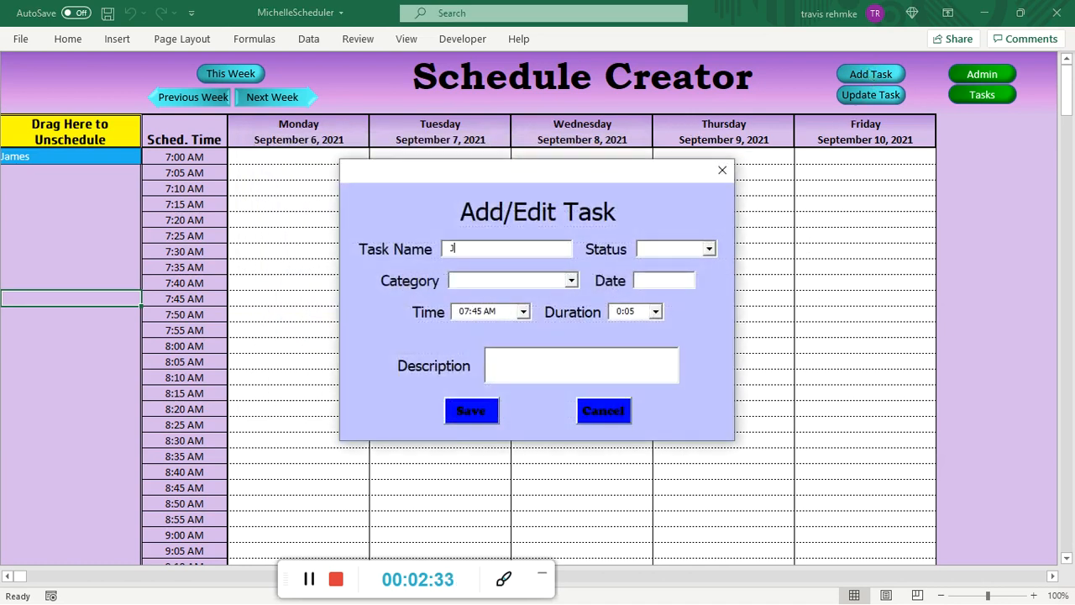
text(Pending)
key(Tab)
text(Therapy)
key(Tab)
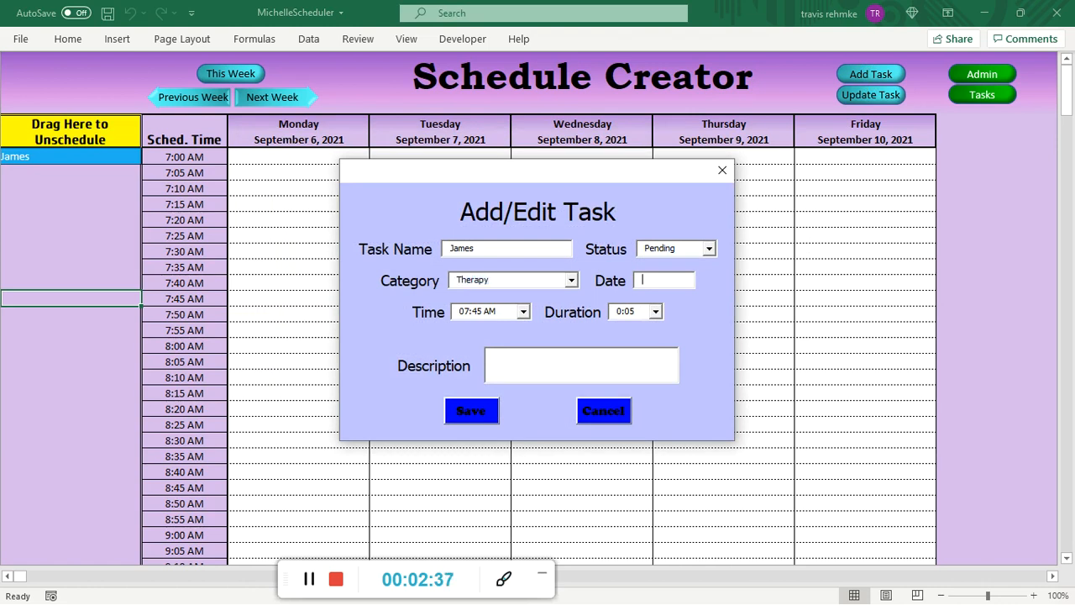
click(655, 311)
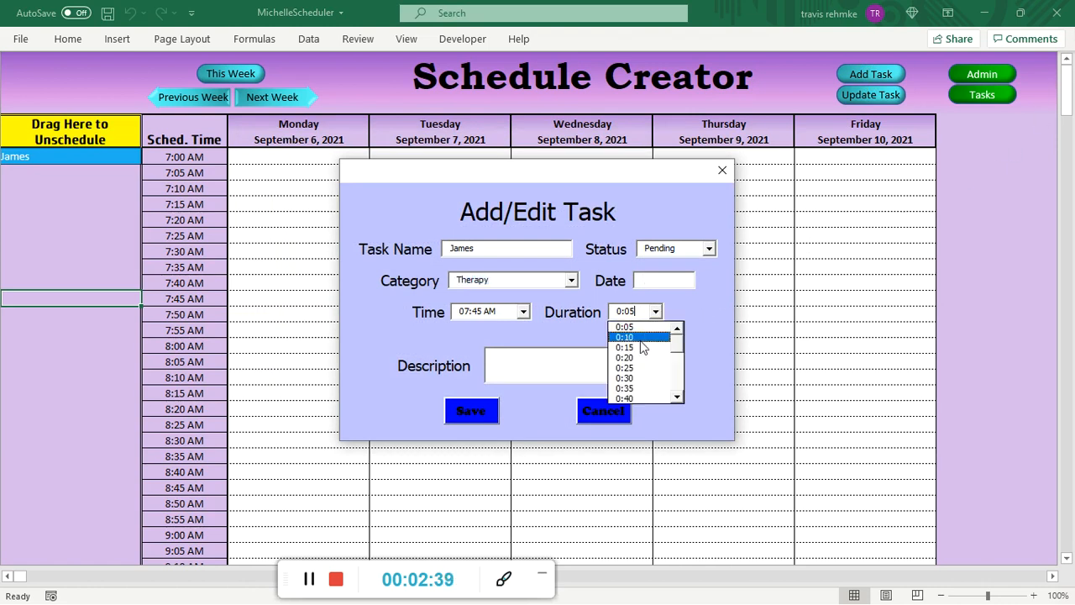
click(643, 356)
click(469, 411)
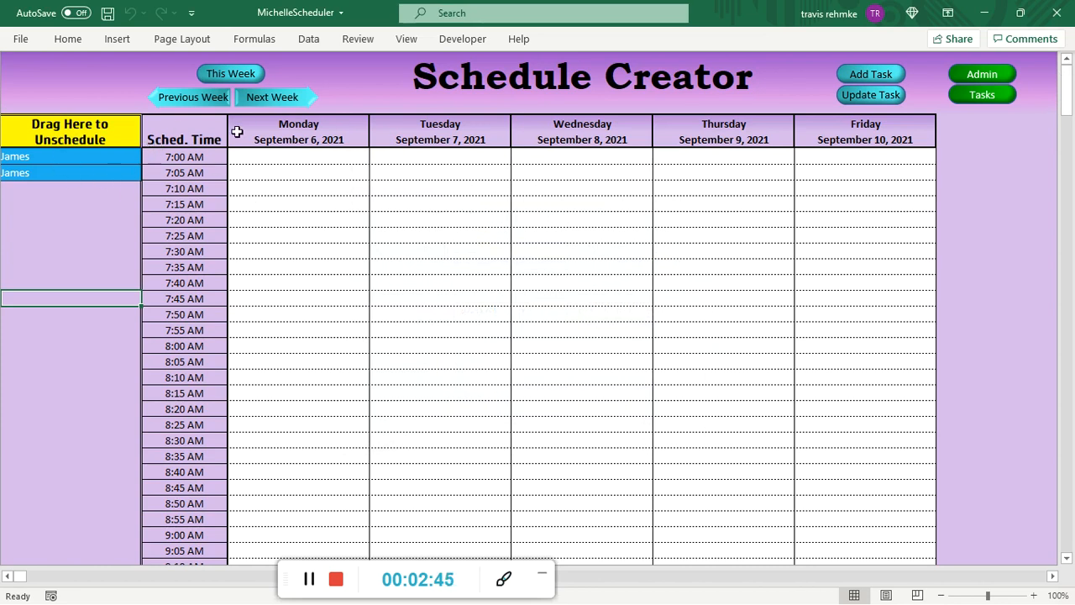
Add a Pending task named with a second person's first name, using category Therapy and duration 0:30.
click(880, 74)
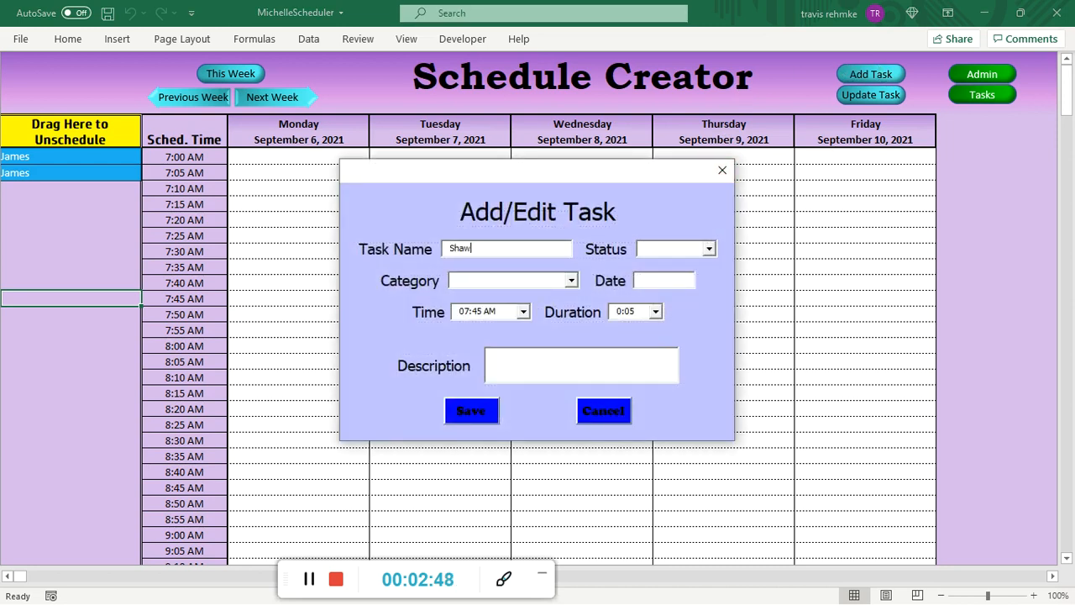
click(709, 249)
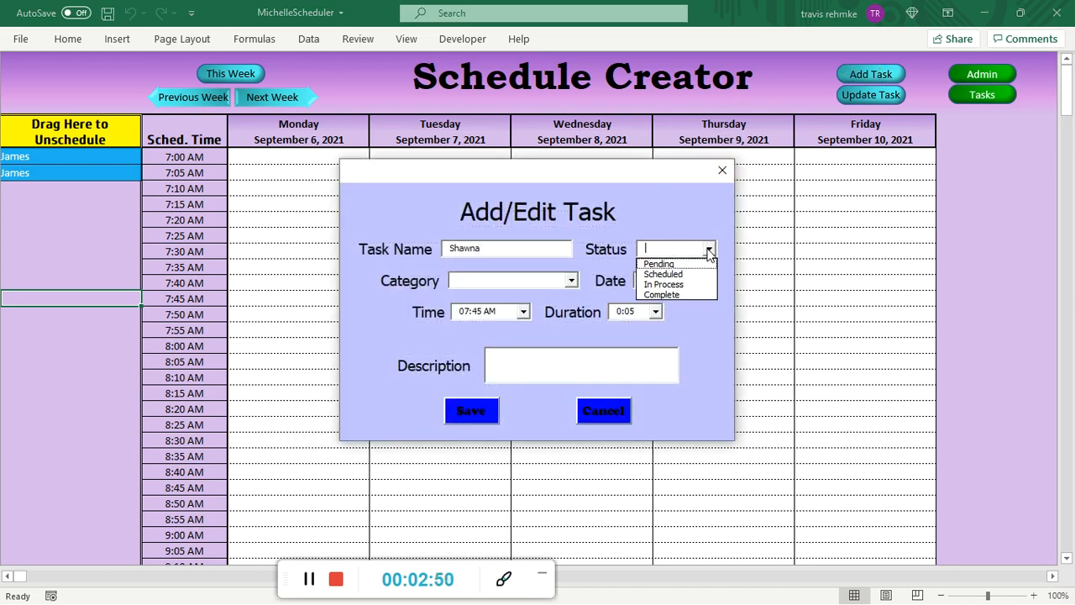
click(663, 262)
click(571, 280)
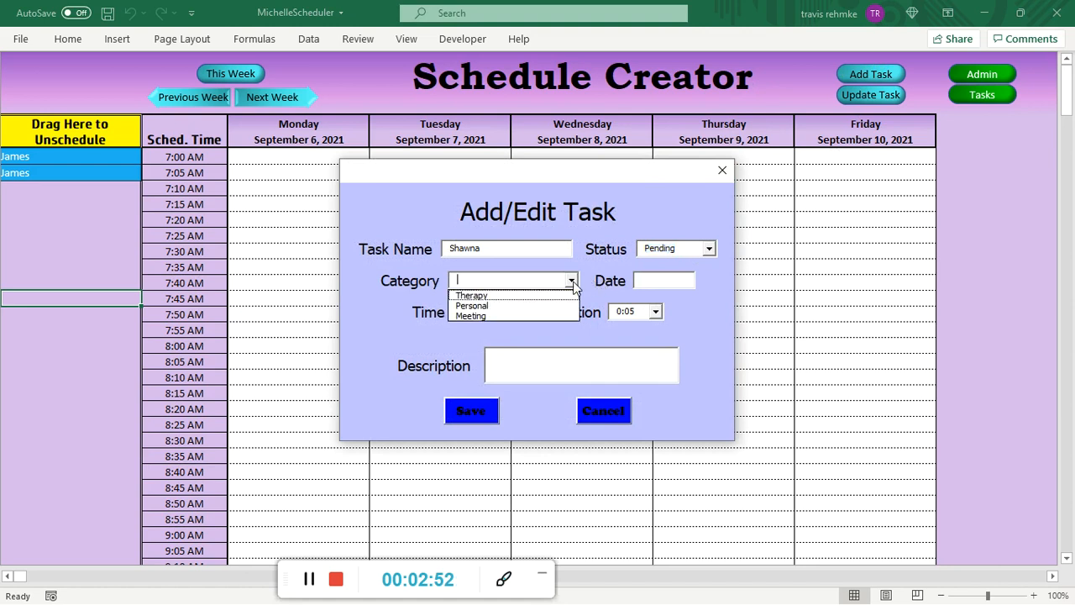
click(554, 295)
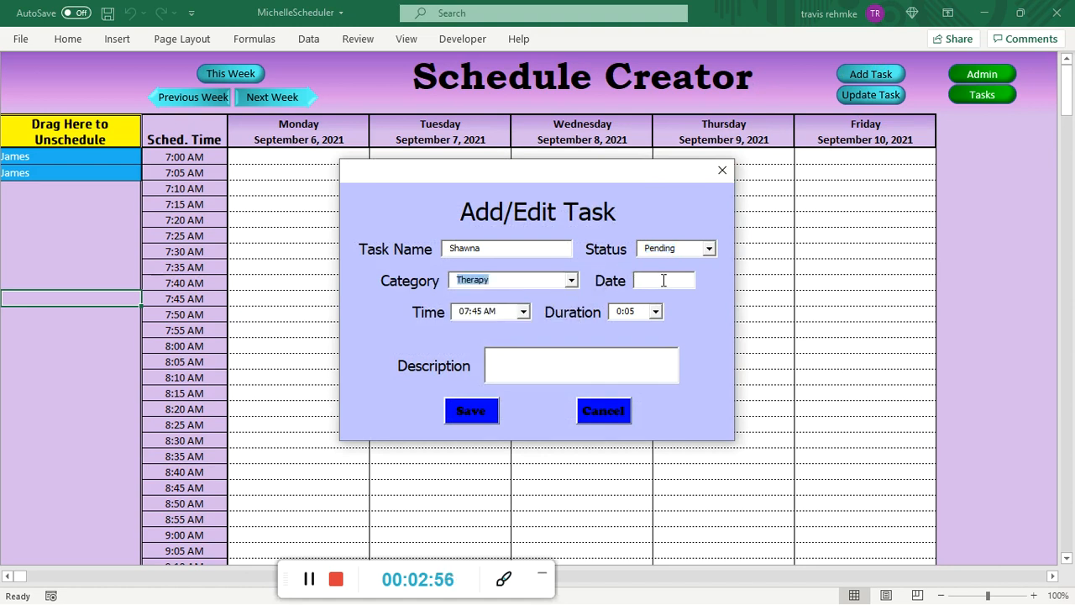
click(655, 311)
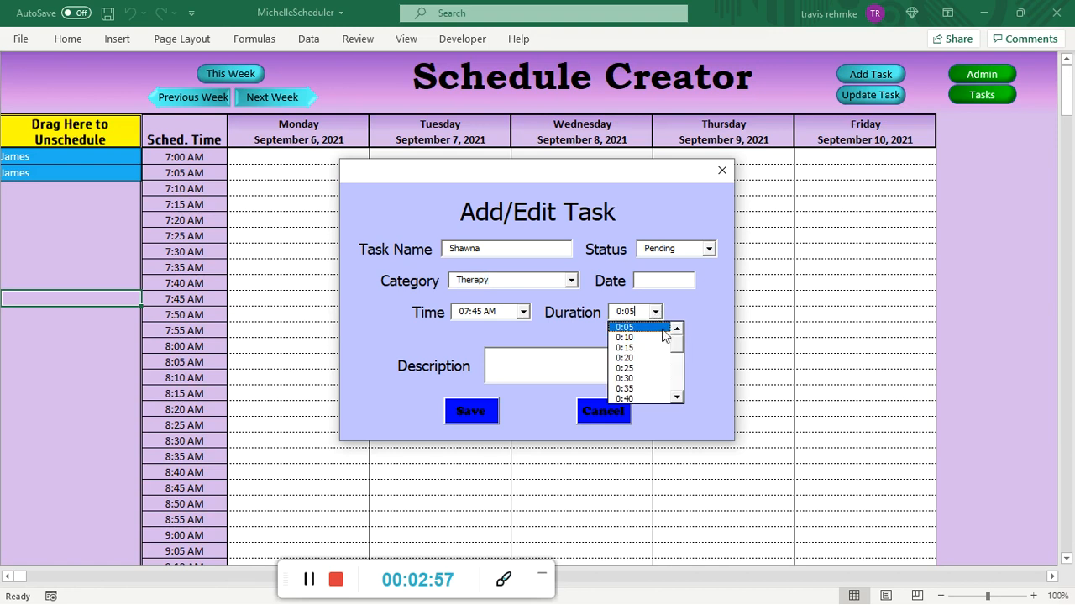
click(643, 379)
click(472, 410)
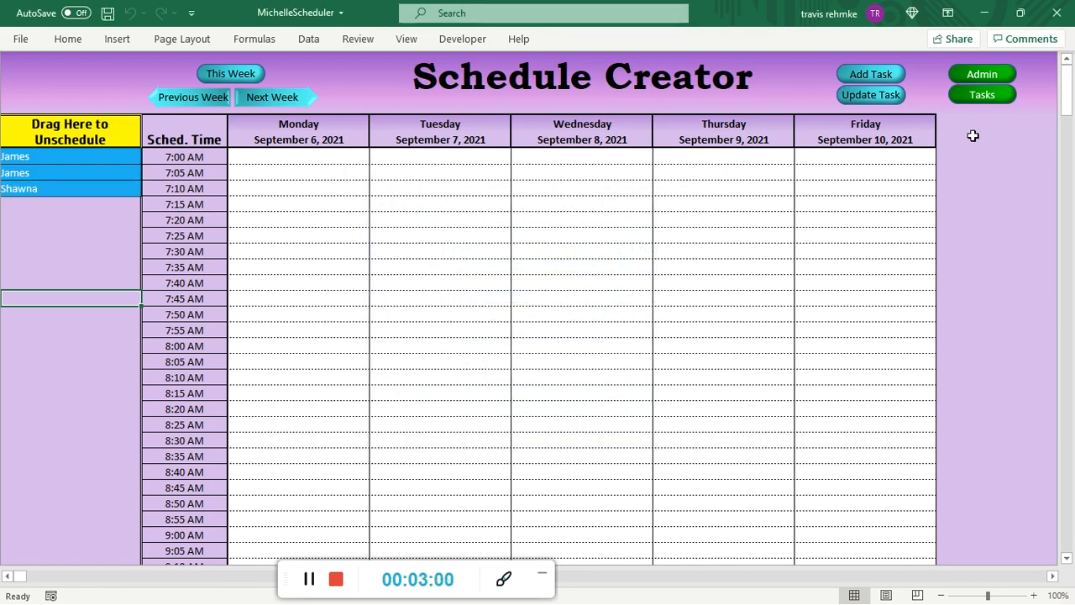
Add another Pending task for the second person, with category Therapy and duration 0:30.
click(878, 74)
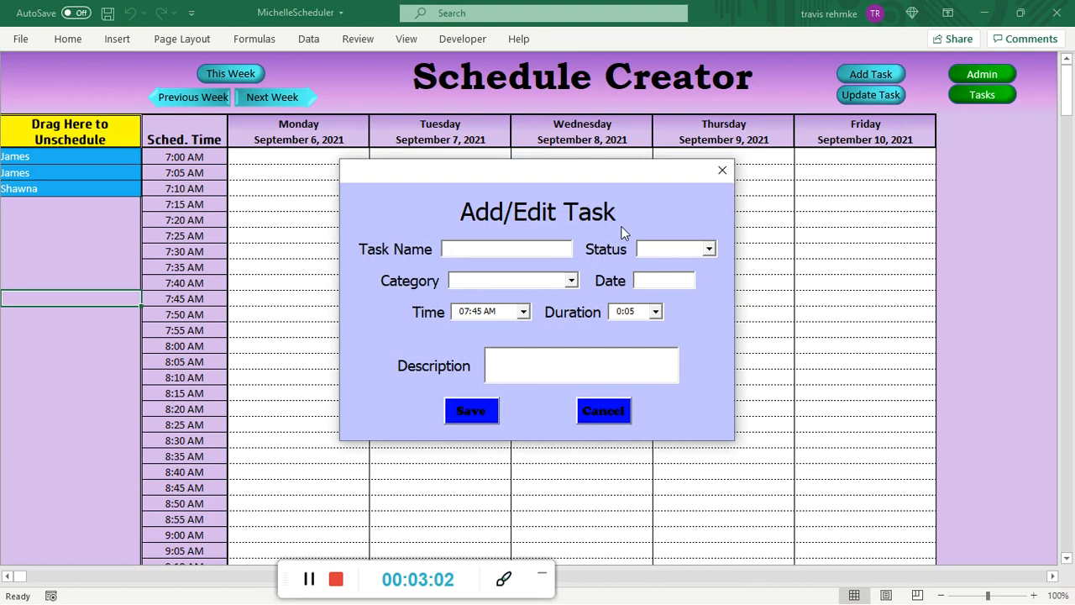
text(Shawna)
text(Pending)
key(Tab)
text(Th)
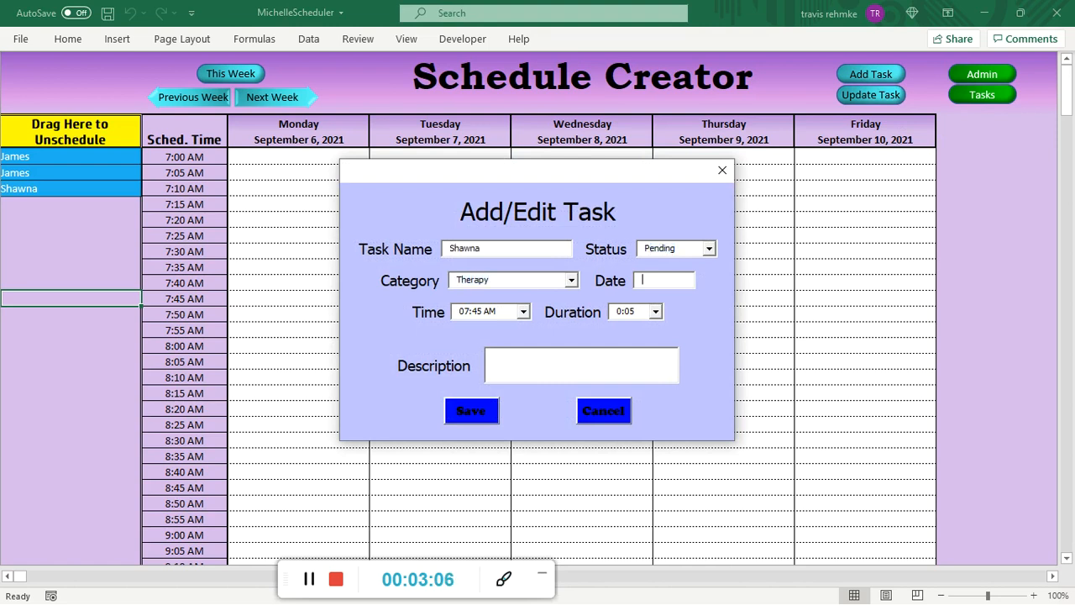
click(654, 312)
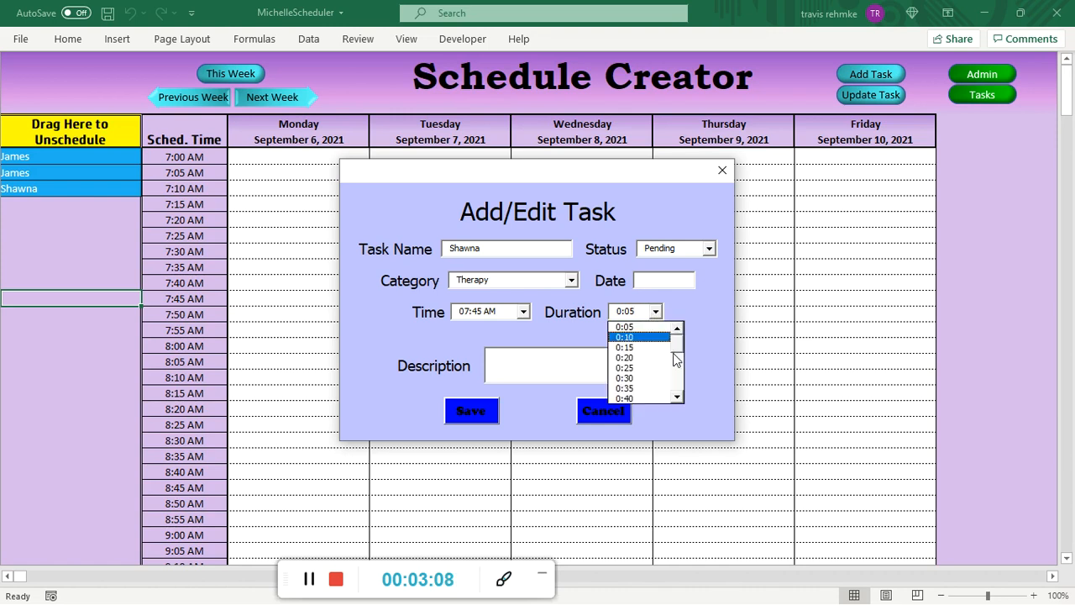
click(625, 377)
click(461, 411)
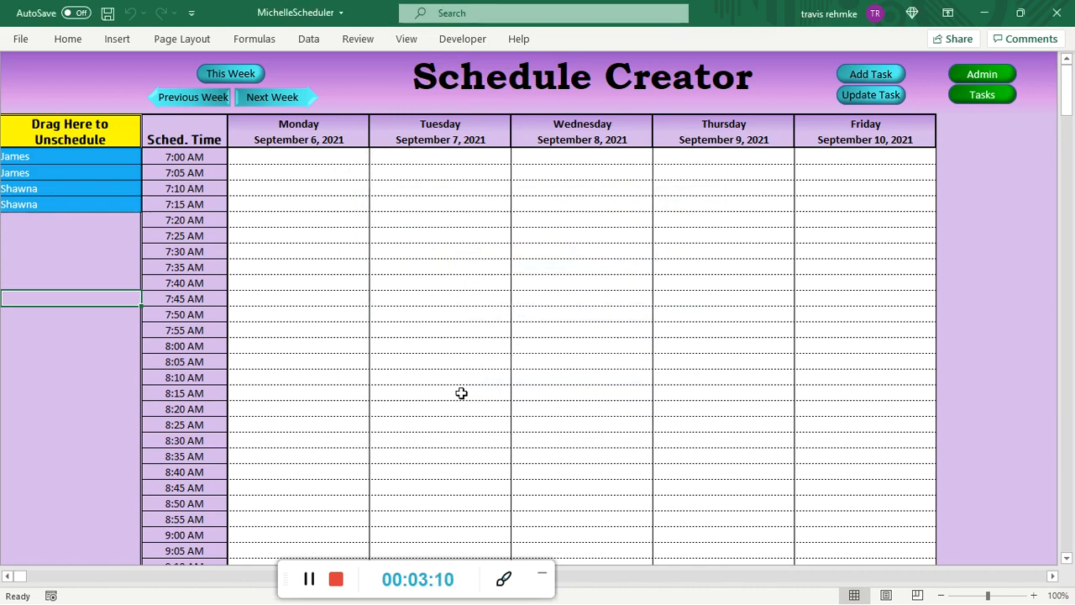
Add a Pending task named with a third person's first name, using category Therapy and duration 0:15.
click(874, 76)
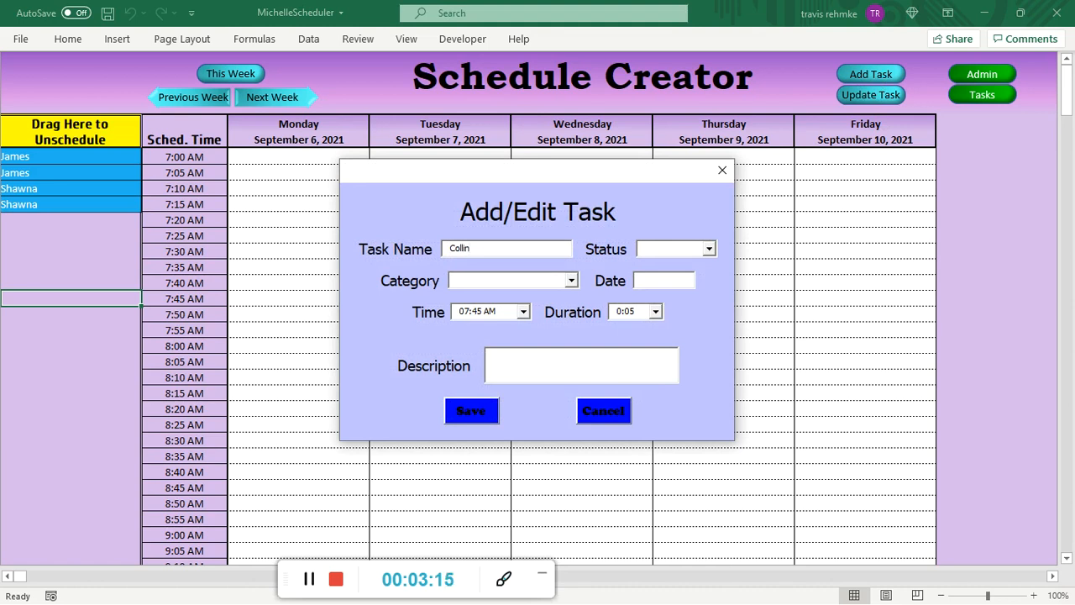
key(BackSpace)
key(BackSpace)
text(P)
text(Th)
click(655, 312)
click(641, 350)
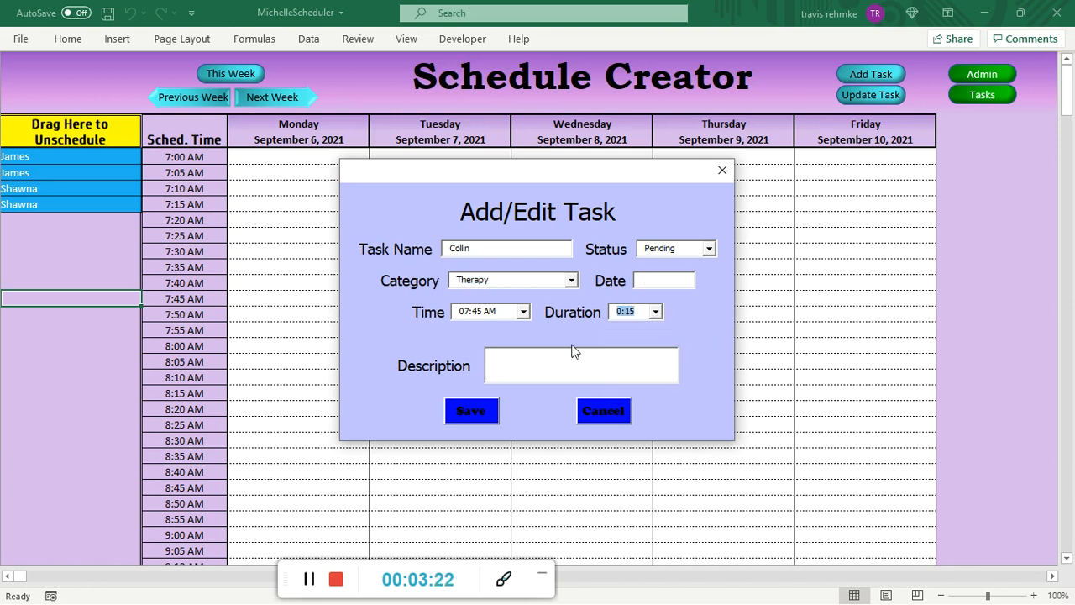
click(458, 411)
Add another Pending task for the third person, with category Therapy and duration 0:15.
click(857, 77)
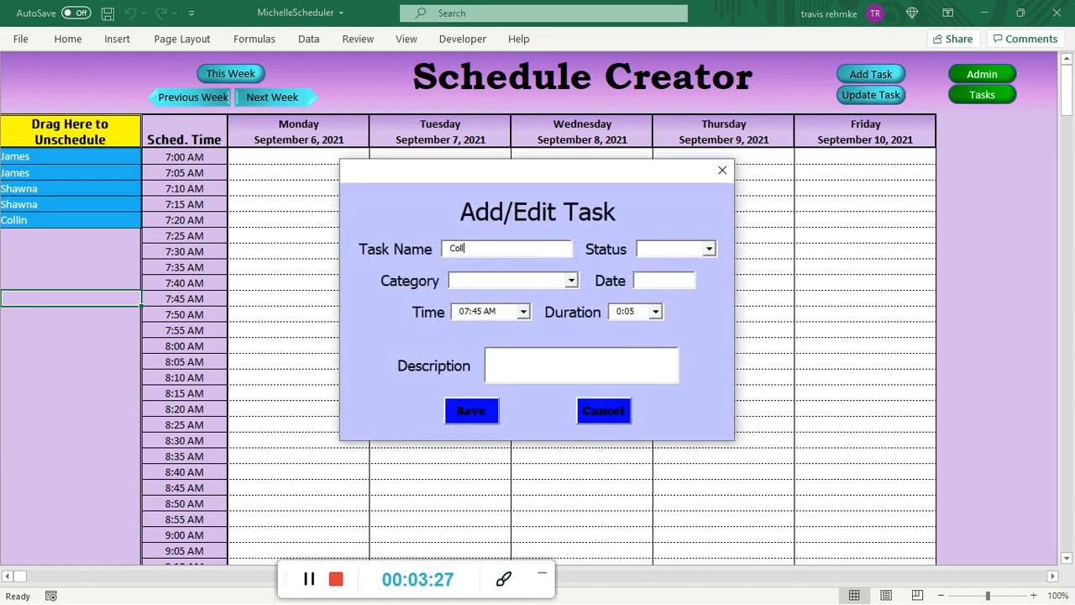
text(Pending)
key(Tab)
text(Therapy)
key(Tab)
key(Tab)
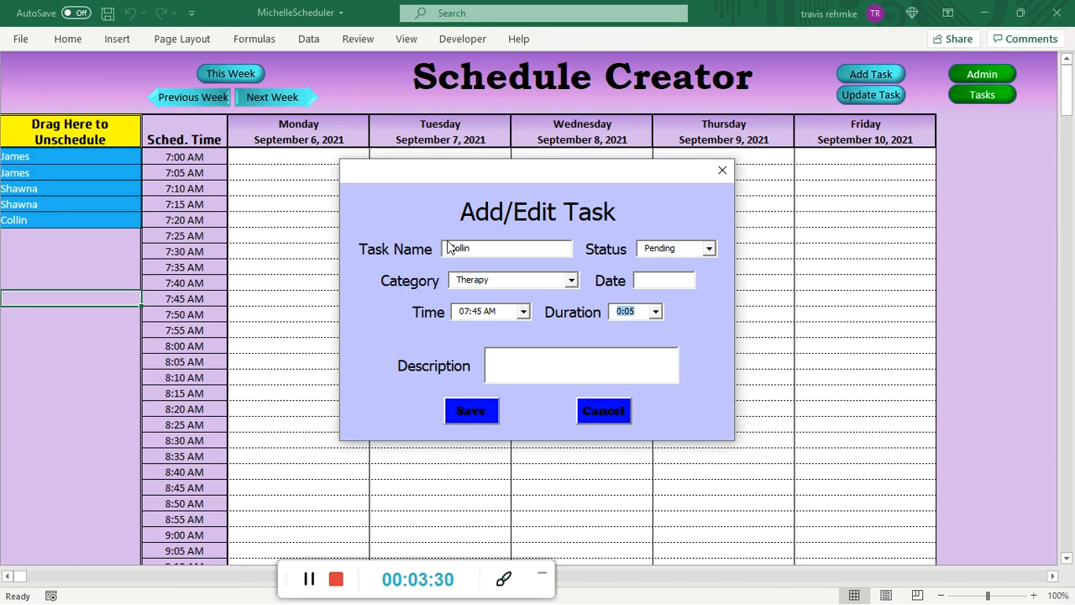
click(656, 312)
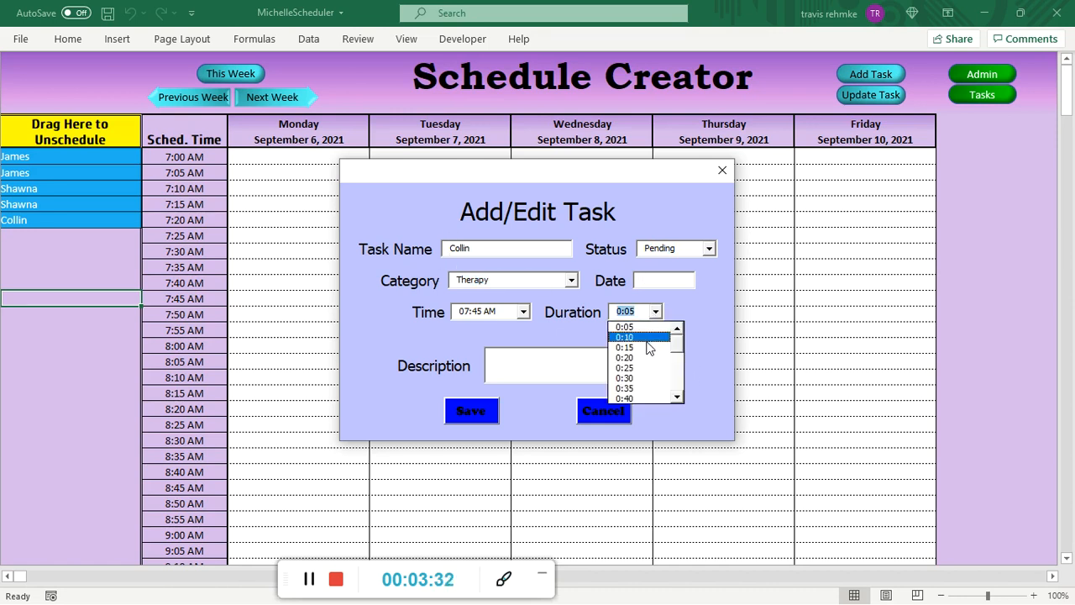
click(649, 343)
click(468, 413)
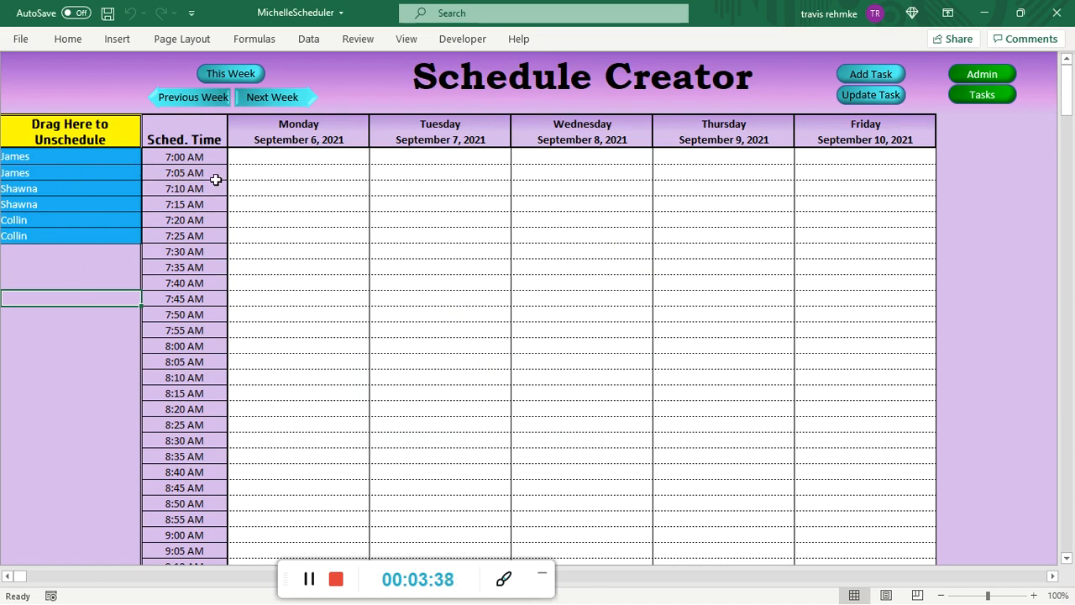
Schedule the first task in the unscheduled list on Monday, September 6 at 8:00 AM.
scroll(241, 197, down, 16)
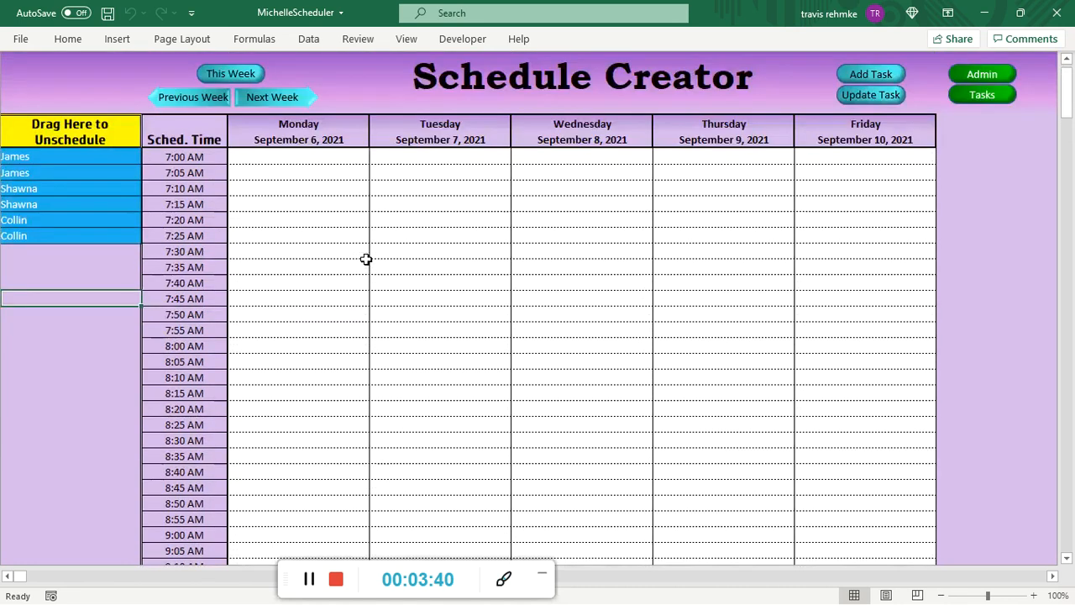
scroll(317, 200, down, 15)
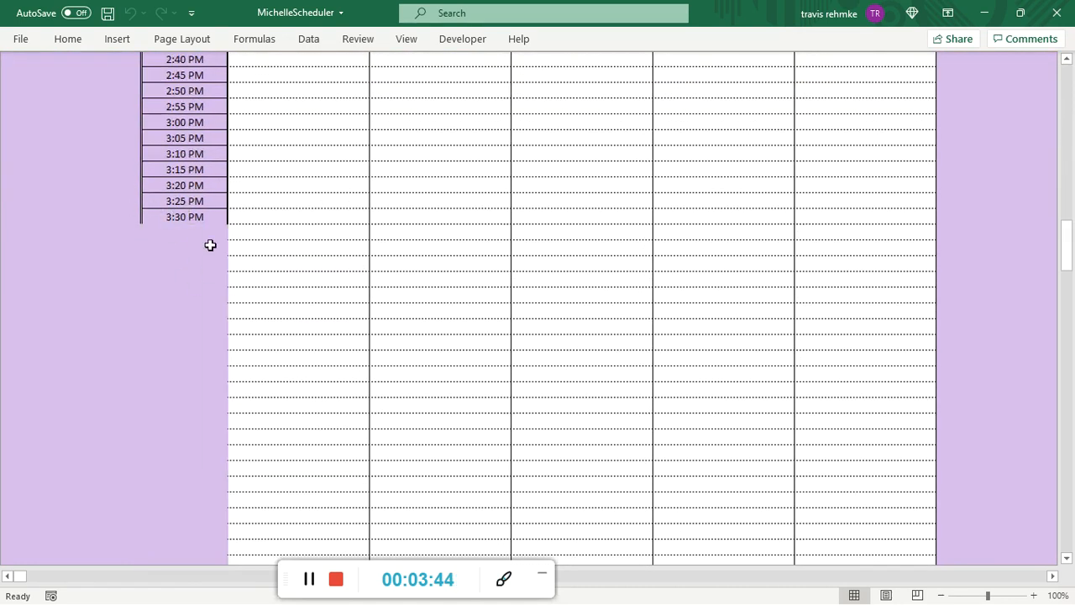
scroll(294, 259, up, 20)
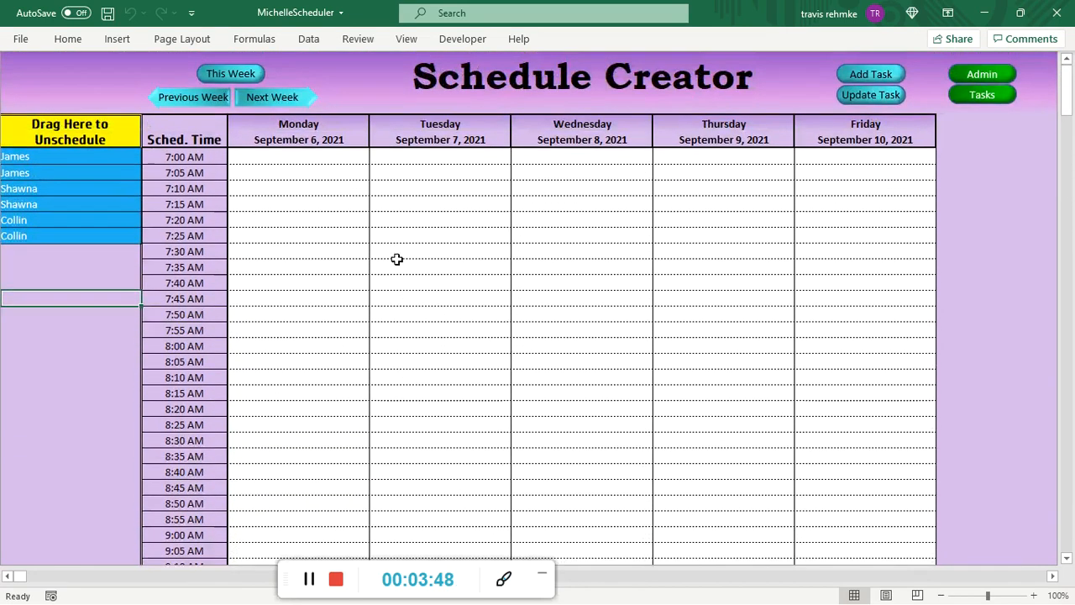
click(63, 162)
drag(49, 152, 355, 350)
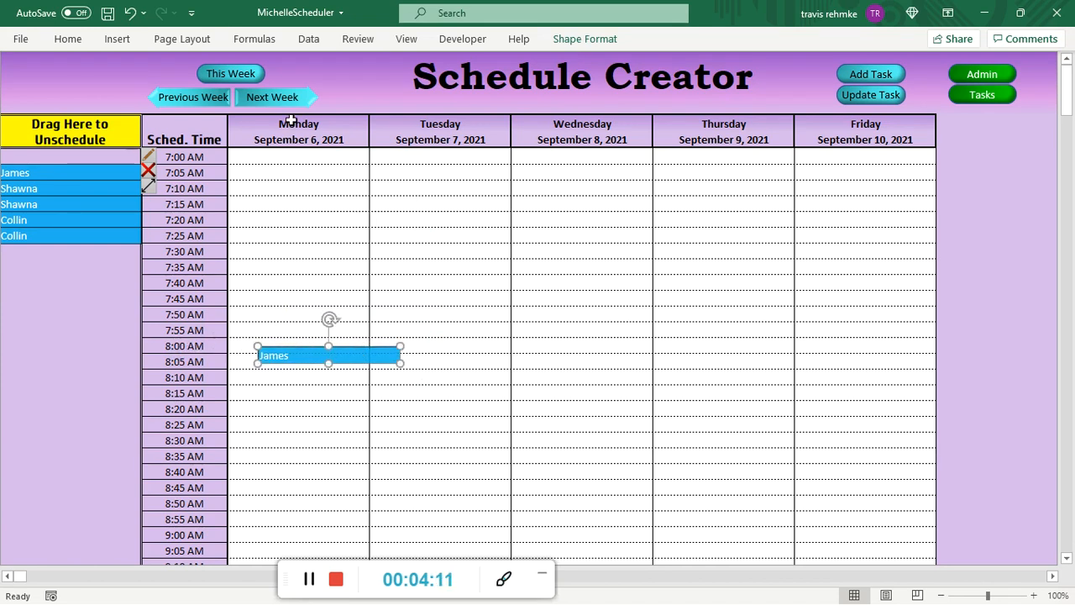
click(557, 282)
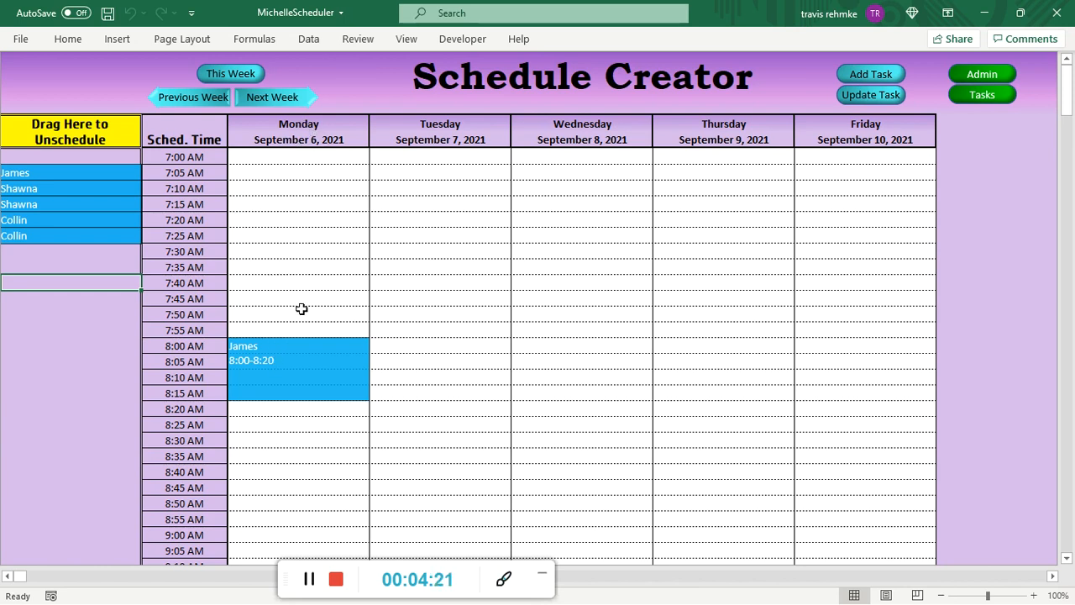
Schedule the first person's remaining task on Wednesday, September 8 at 9:00 AM and check its time block.
drag(88, 169, 639, 539)
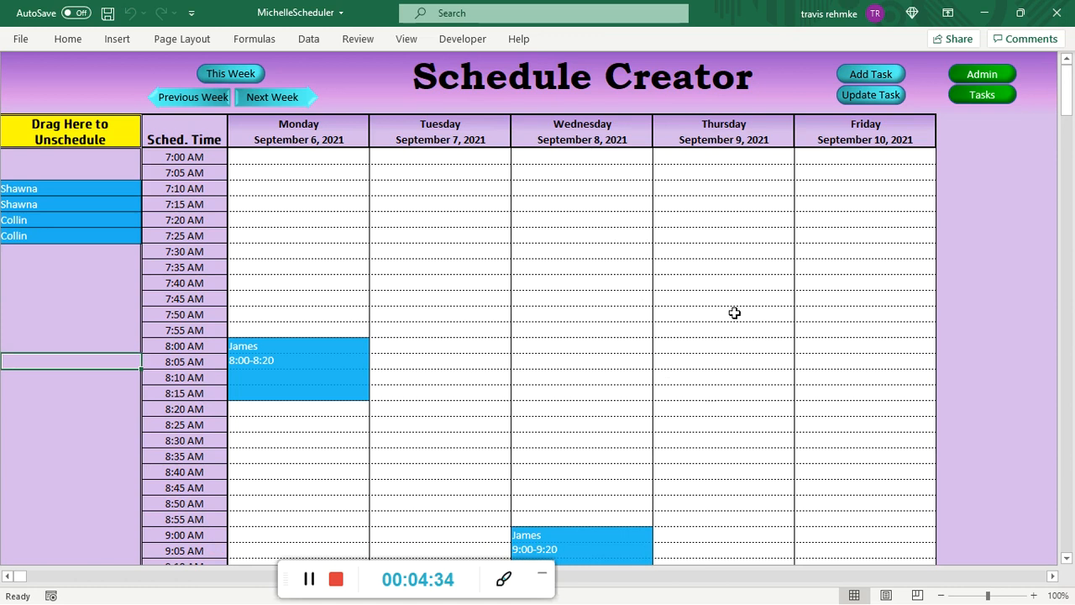
scroll(699, 339, down, 3)
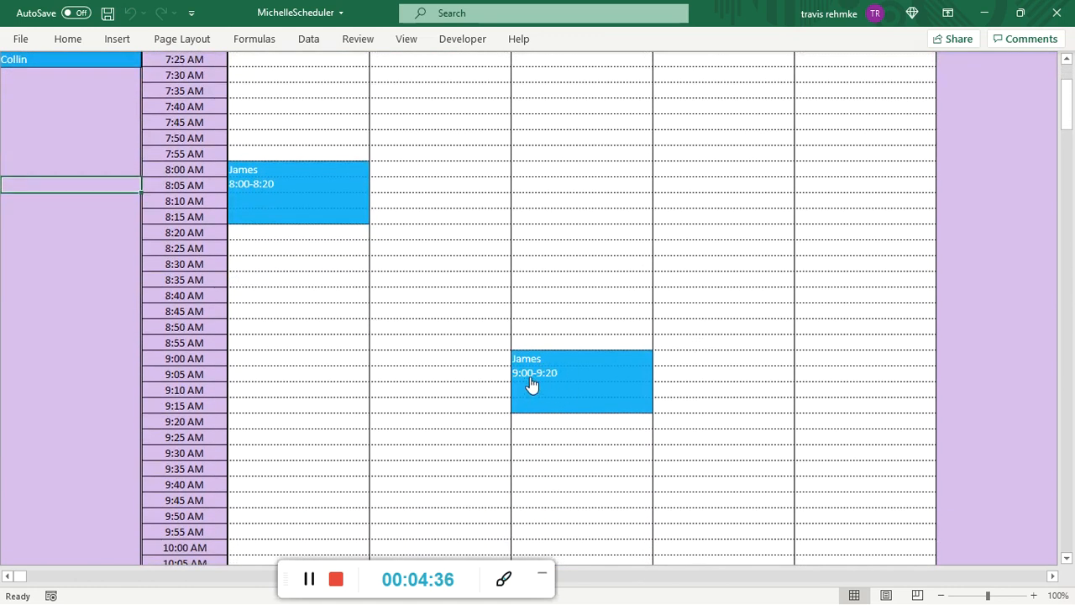
scroll(533, 388, up, 3)
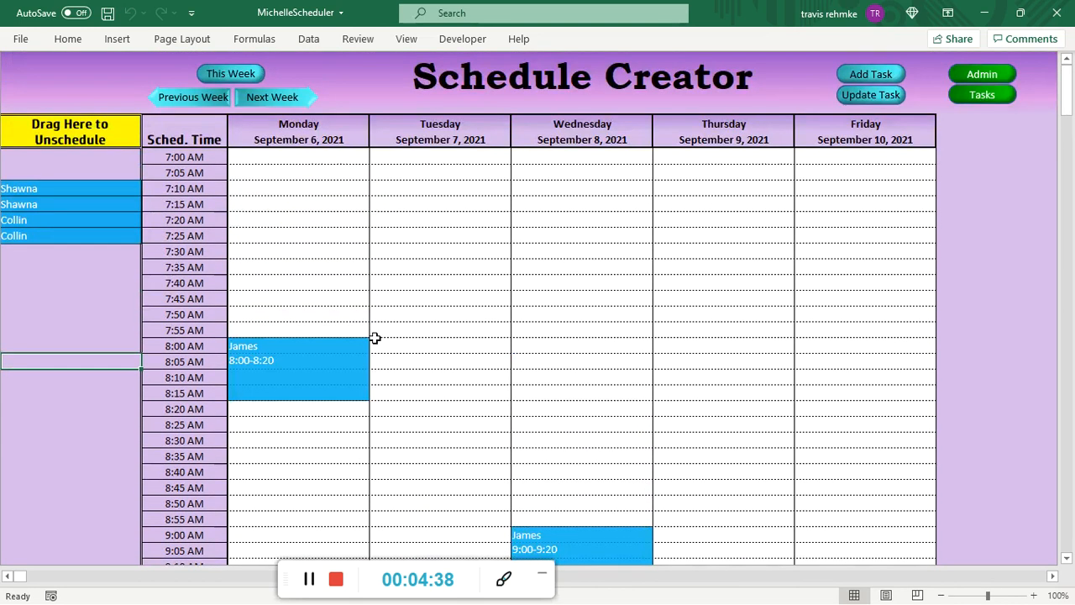
Schedule the second person's two tasks on Tuesday at 8:30 AM and Thursday at 9:00 AM.
drag(76, 191, 454, 446)
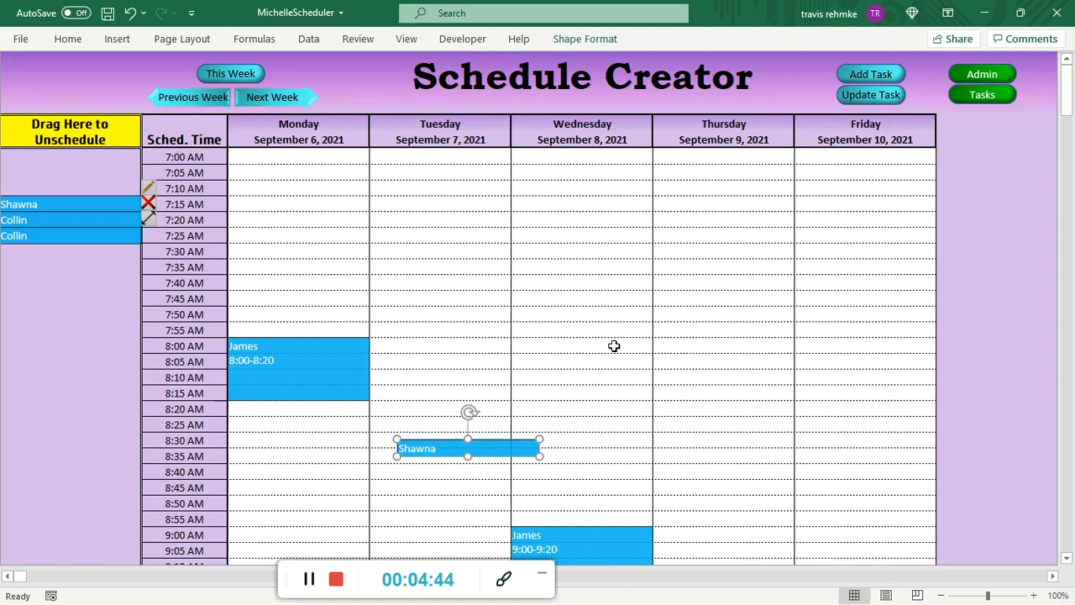
click(63, 200)
drag(53, 203, 724, 539)
scroll(692, 376, down, 2)
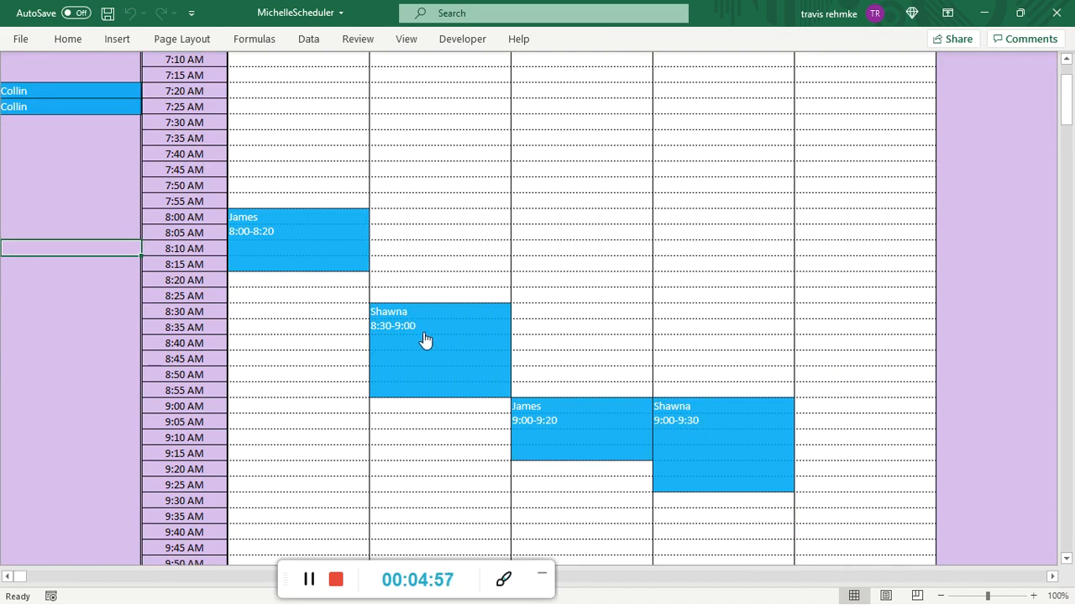
Edit the Thursday 9:00 AM task, setting its duration to 0:20, and save it.
click(733, 434)
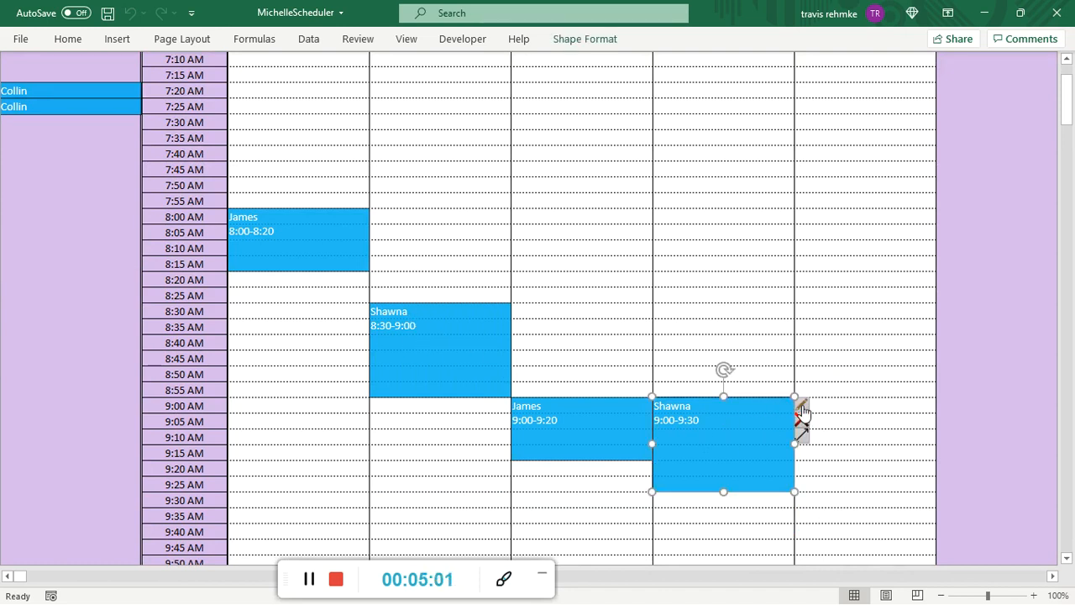
click(802, 407)
click(656, 312)
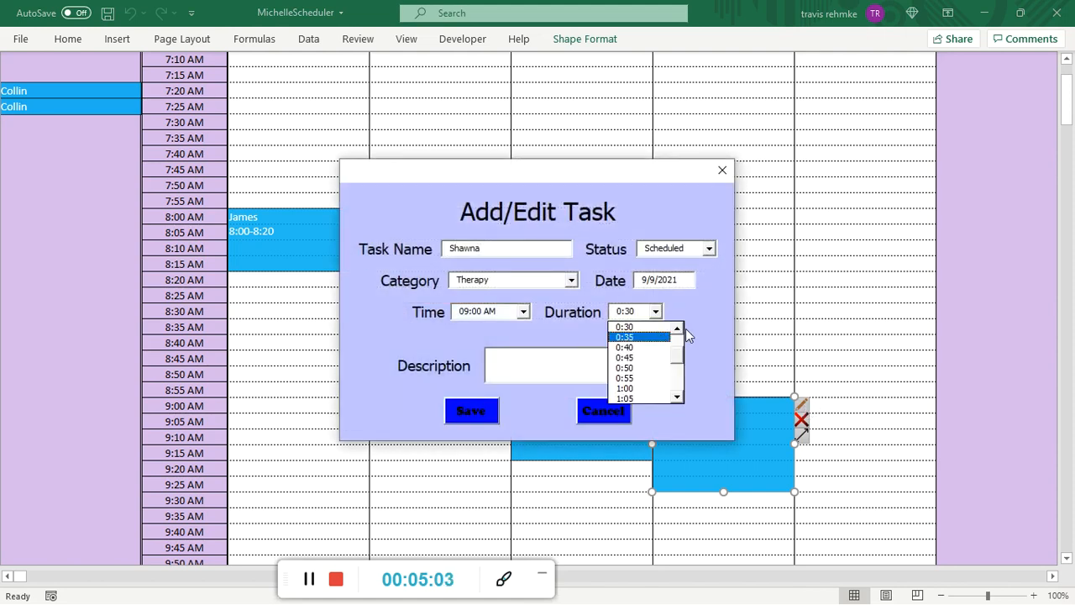
click(655, 330)
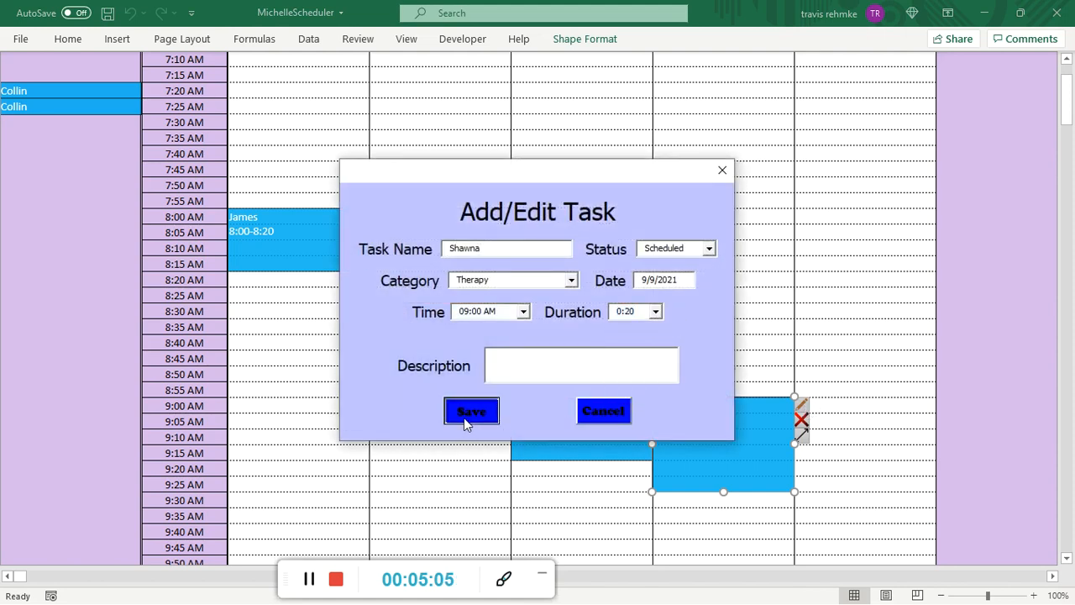
click(464, 417)
Set the Thursday 9:00 AM task's duration to 0:30 and save it.
click(739, 434)
click(802, 407)
click(656, 311)
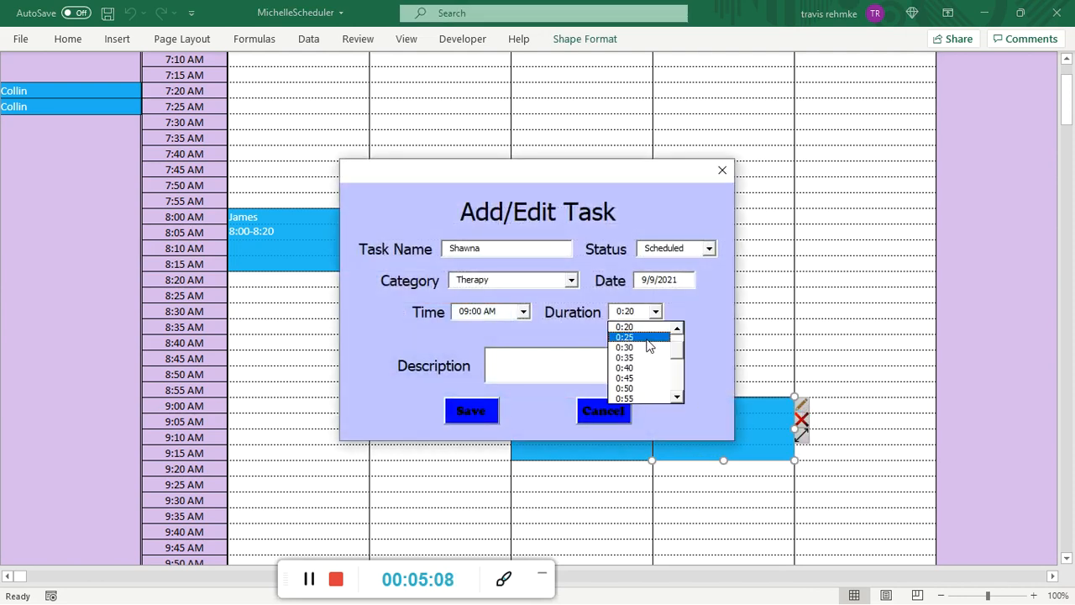
click(647, 348)
click(471, 410)
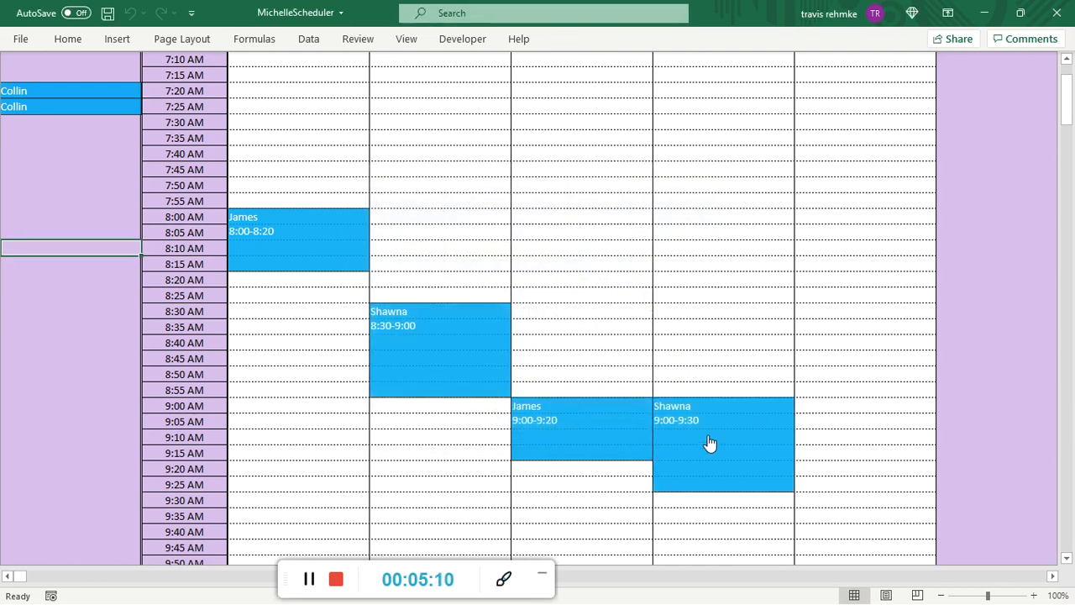
Move the Thursday 9:00 AM task up to 8:30 AM and return it to 9:00 AM.
click(725, 424)
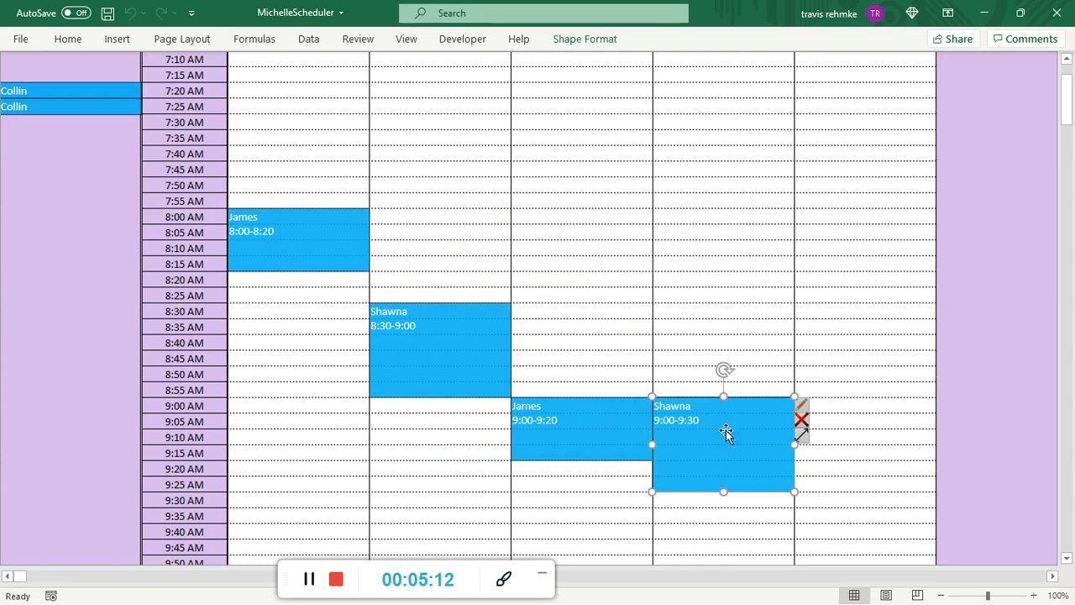
drag(724, 442, 734, 351)
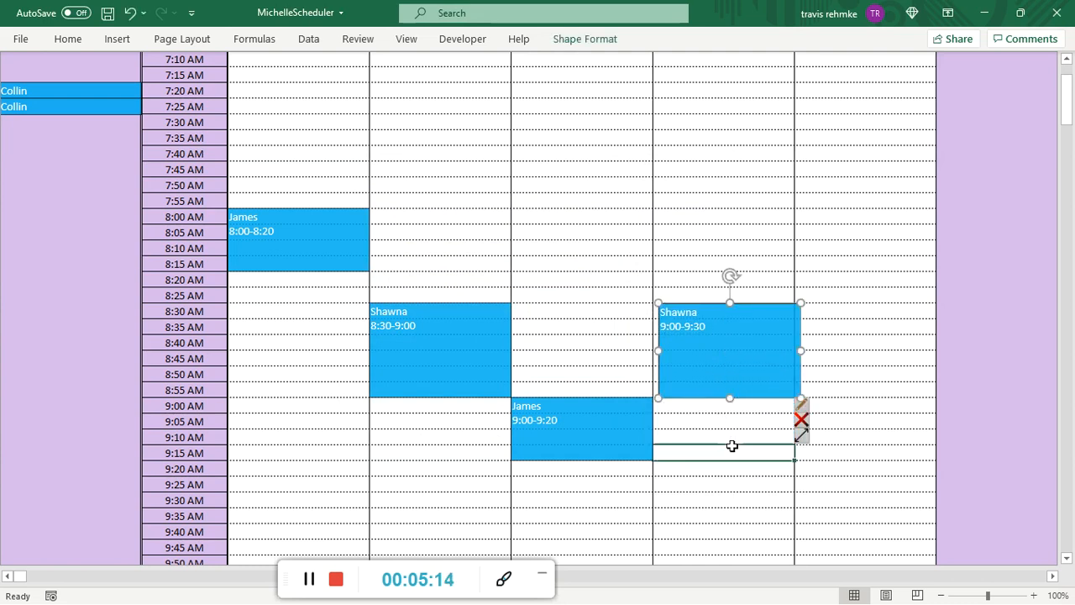
click(716, 334)
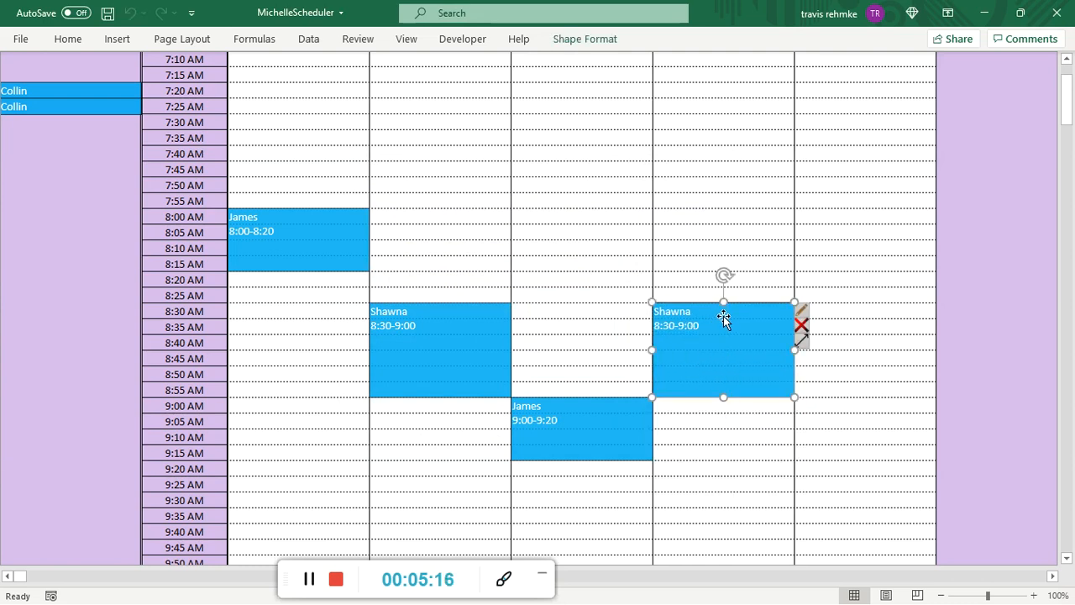
drag(723, 315, 730, 417)
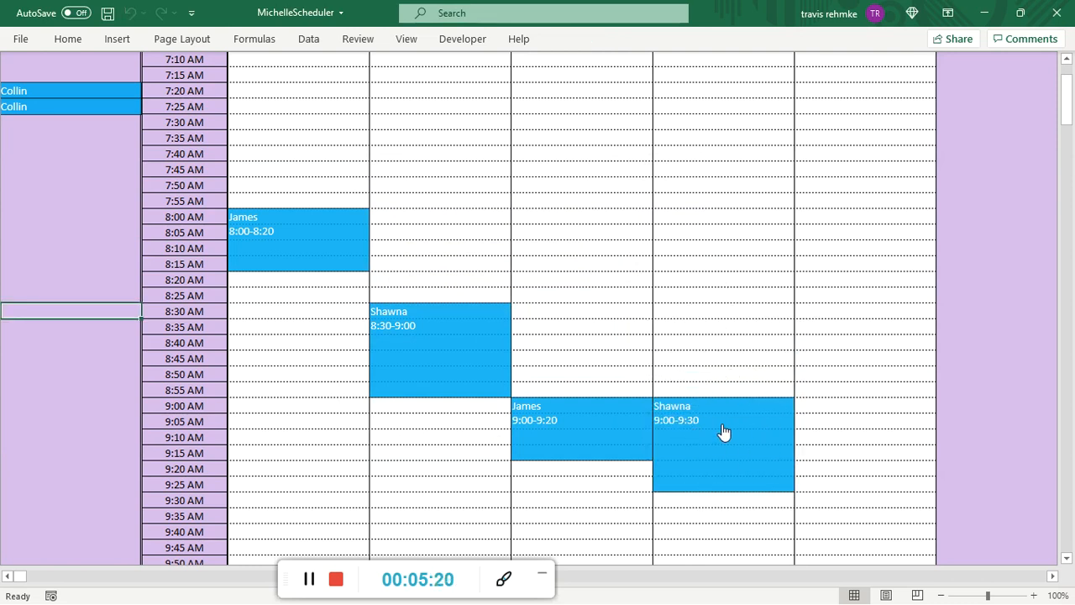
Schedule the two remaining unscheduled tasks on Tuesday at 7:30 AM and Thursday at 7:45 AM.
scroll(389, 344, up, 3)
click(62, 217)
drag(62, 217, 462, 259)
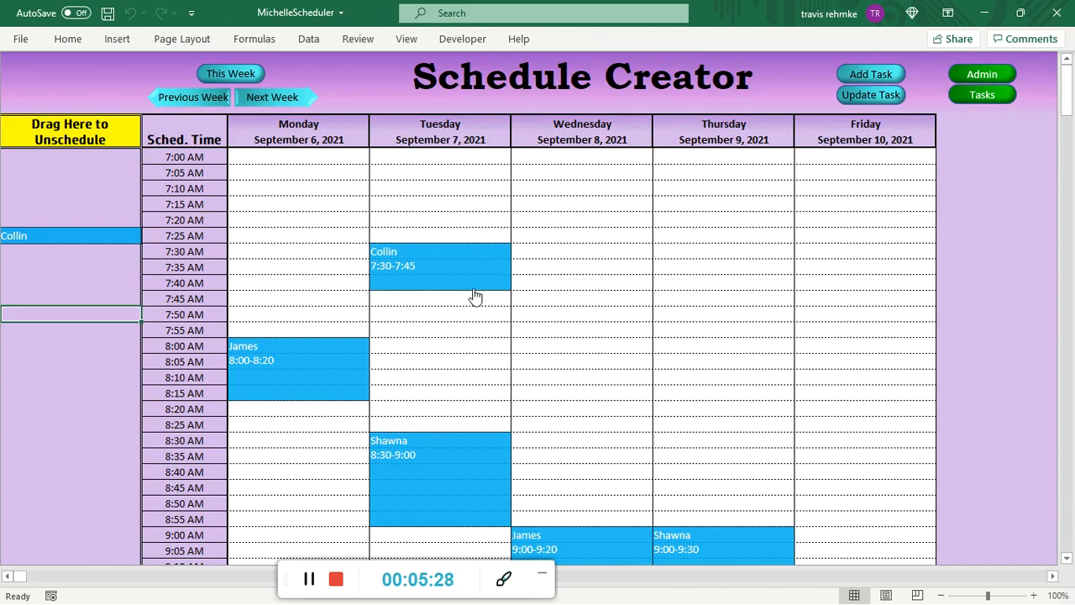
drag(112, 233, 725, 309)
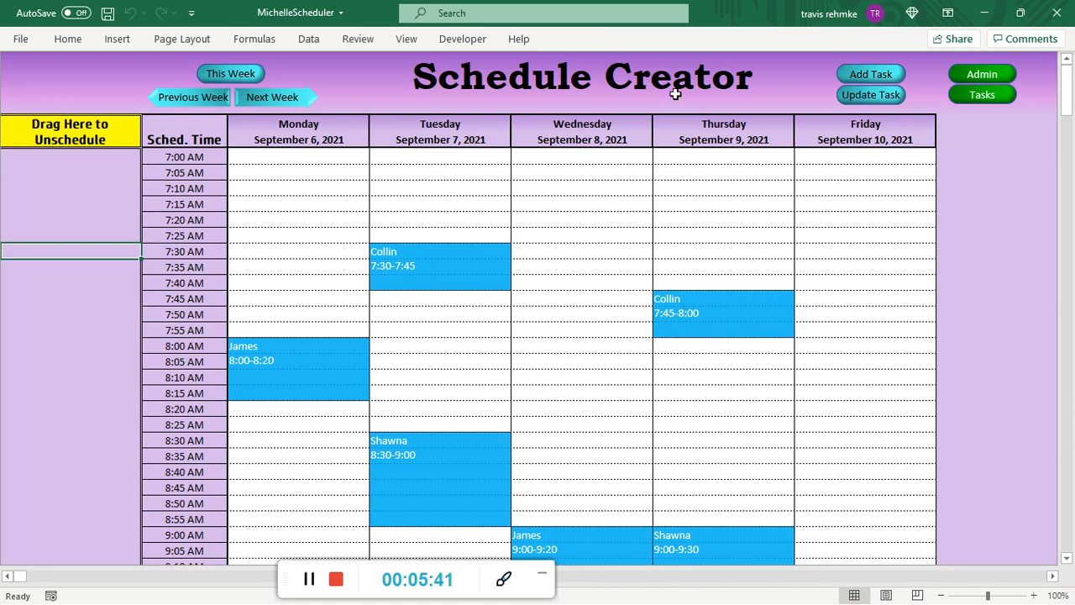
Start a new task named SLP Meeting with status Pending and category Meeting.
click(870, 75)
text(SLP Meeting)
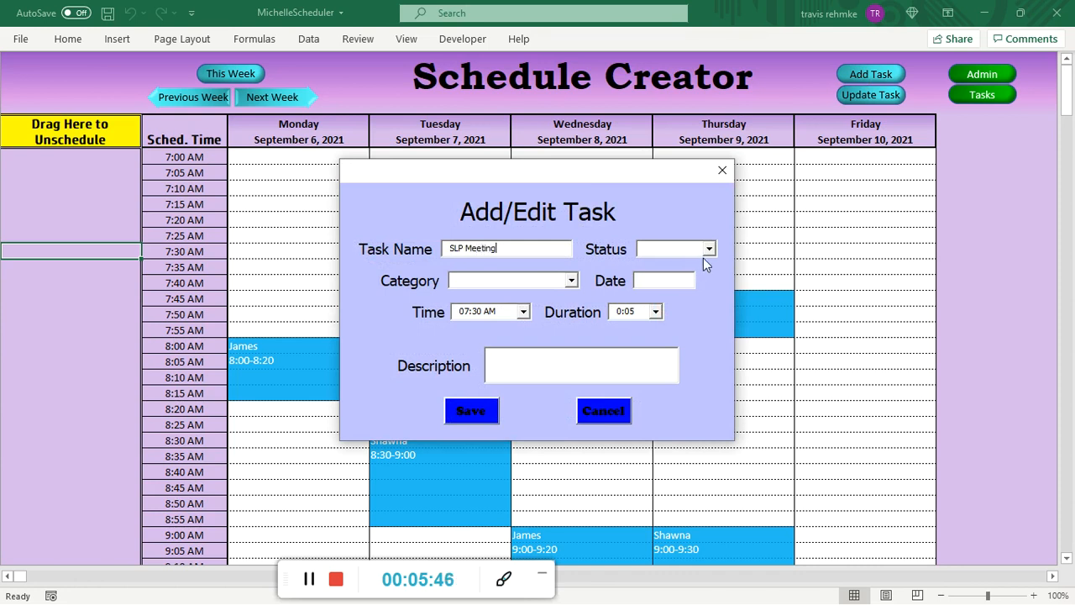
click(709, 249)
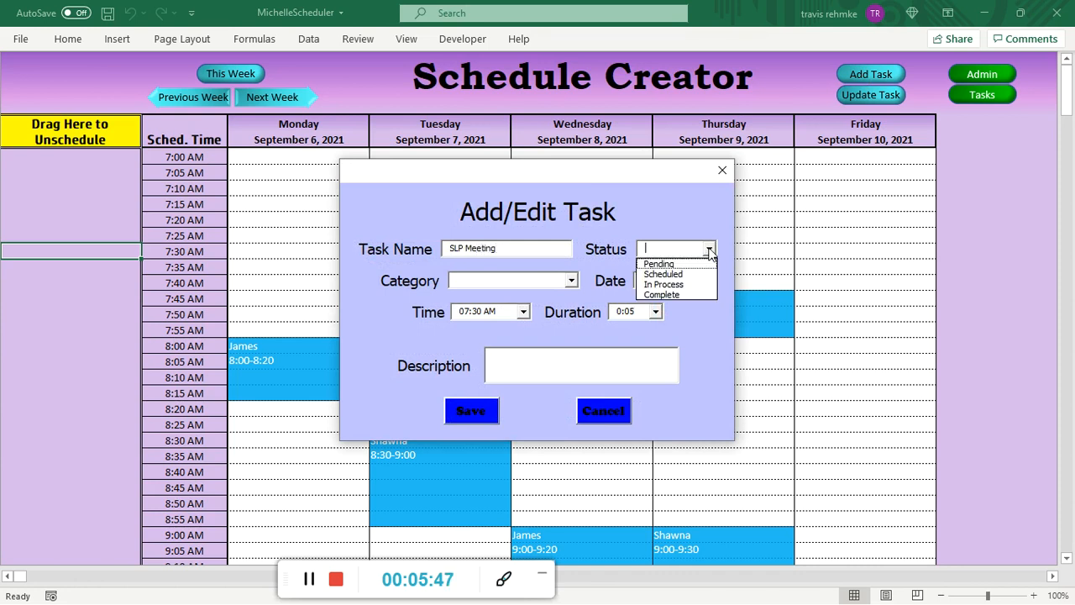
click(641, 261)
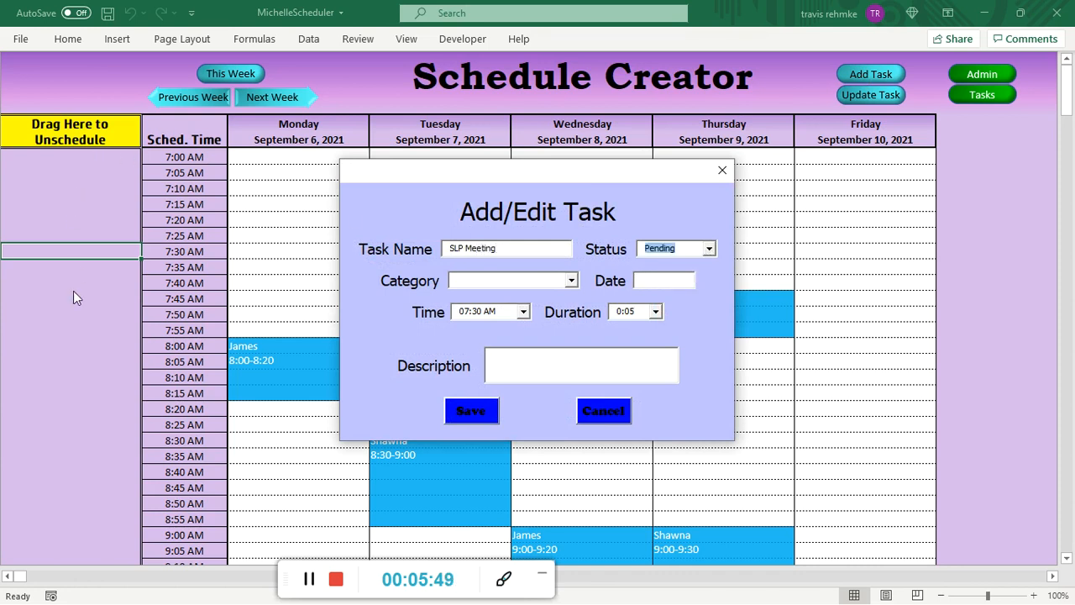
click(572, 281)
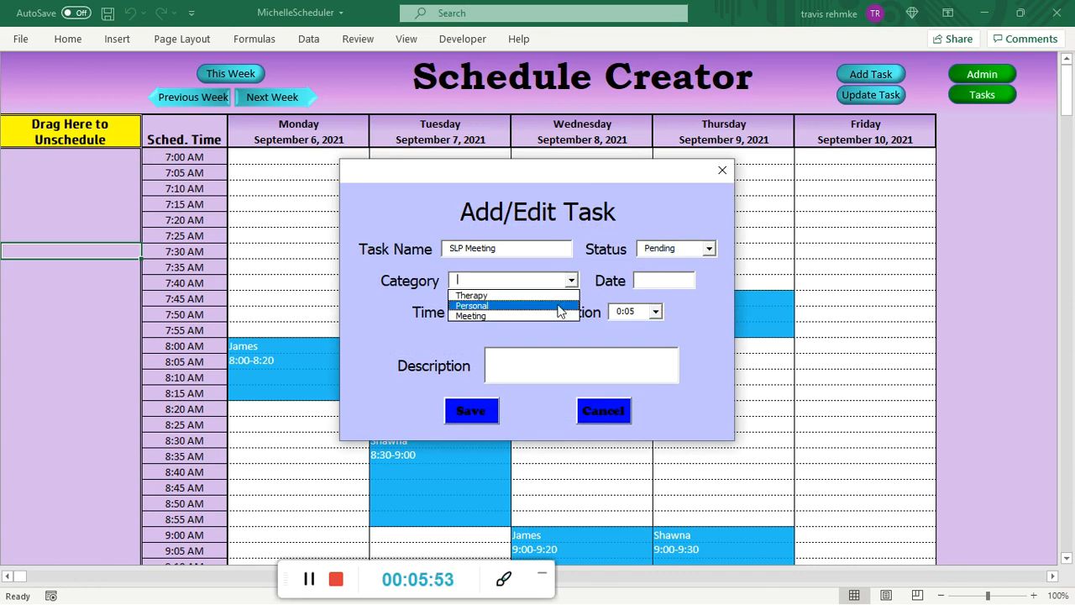
click(554, 315)
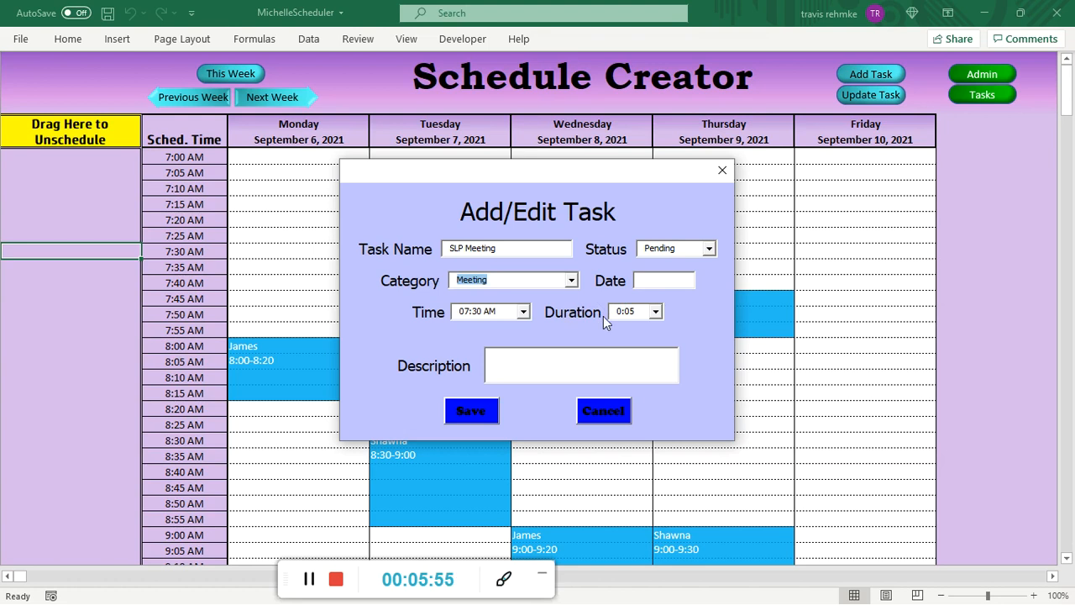
Save the SLP Meeting with duration 1:00 and description "Discuss the best strategies for our students", and place it on Wednesday at 7:30 AM.
click(656, 313)
click(677, 397)
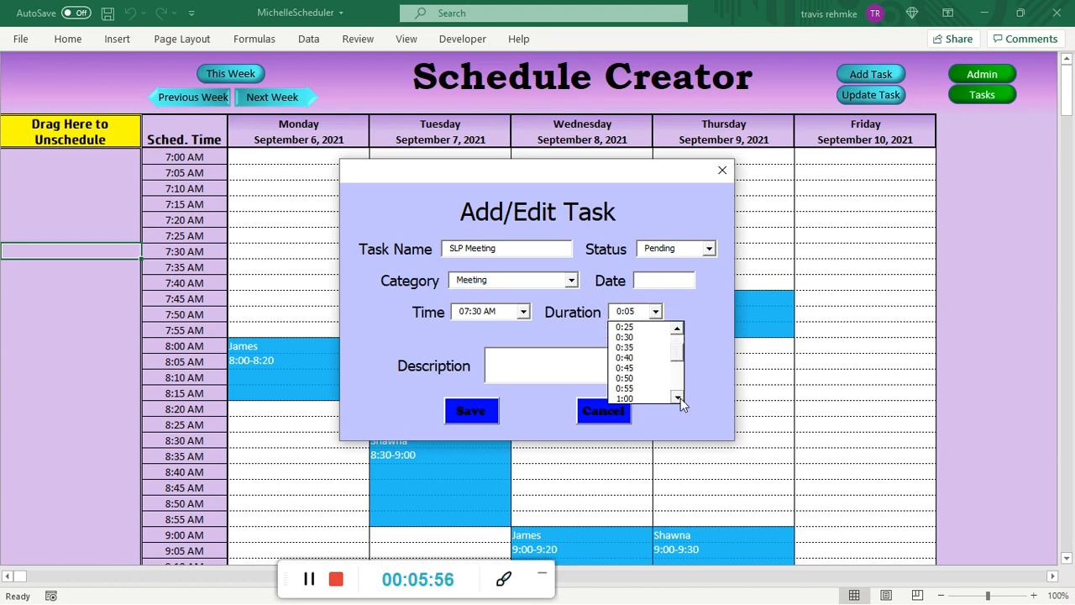
click(664, 388)
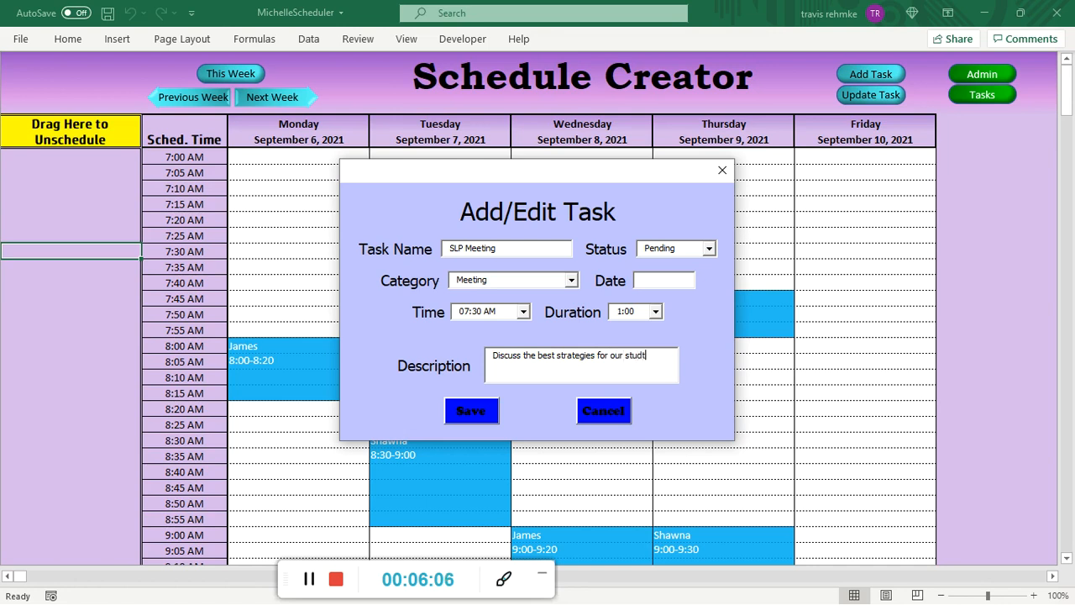
click(456, 411)
click(109, 160)
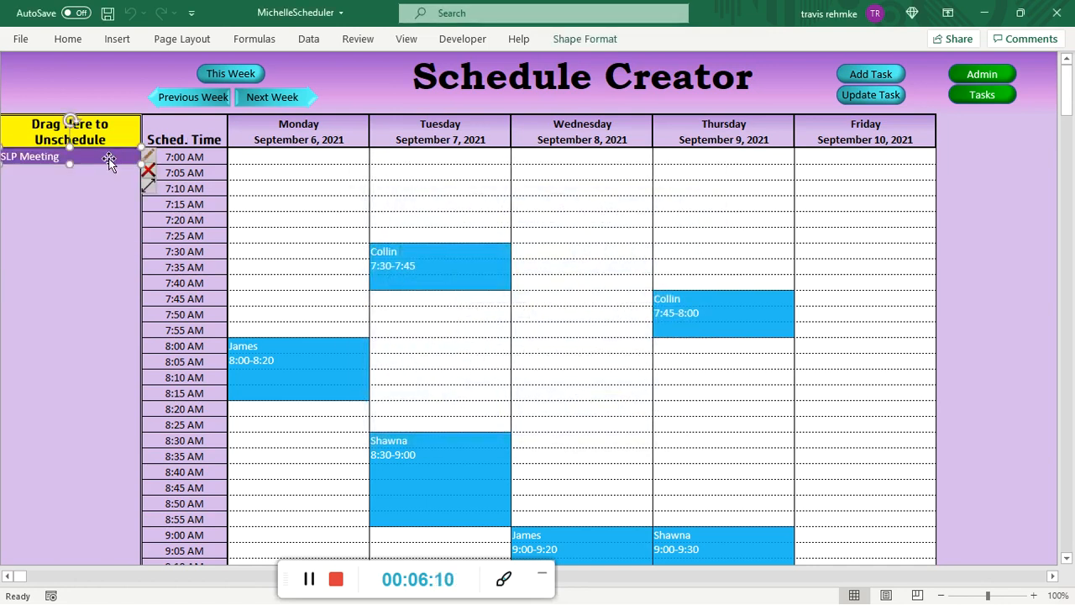
drag(47, 157, 626, 267)
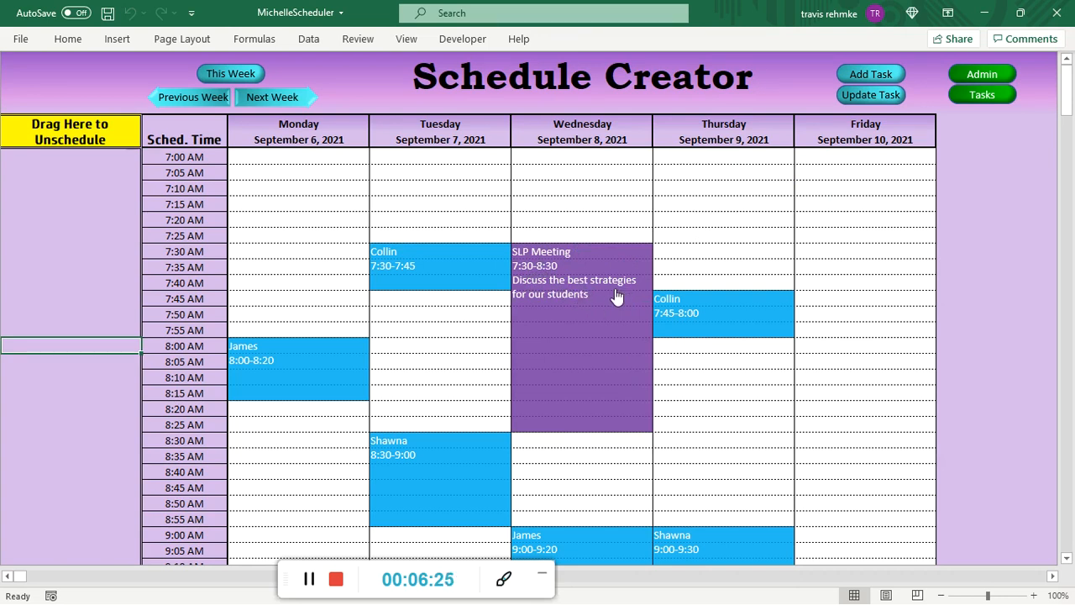
Add a task named Call Mom with status Pending, category Personal and duration 0:15, and save it.
click(858, 73)
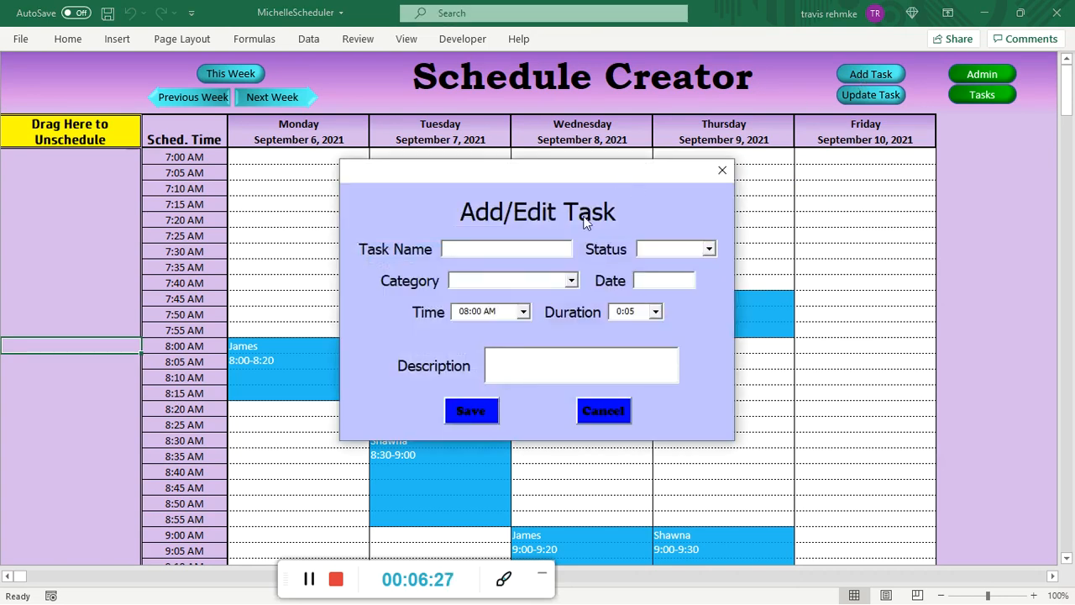
text(Call Mom)
click(708, 249)
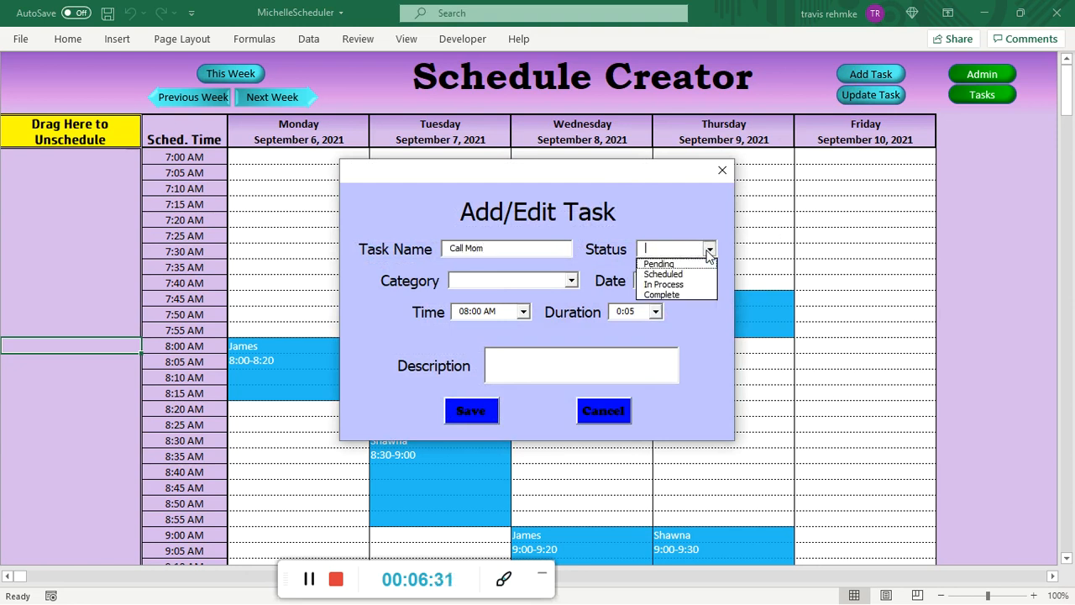
click(704, 262)
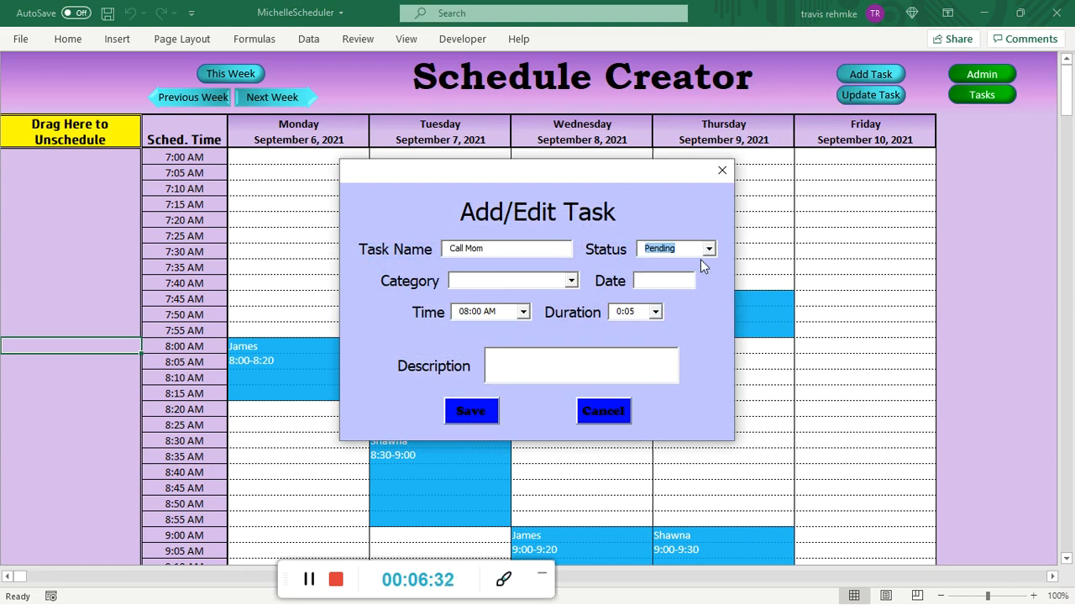
click(571, 282)
click(495, 306)
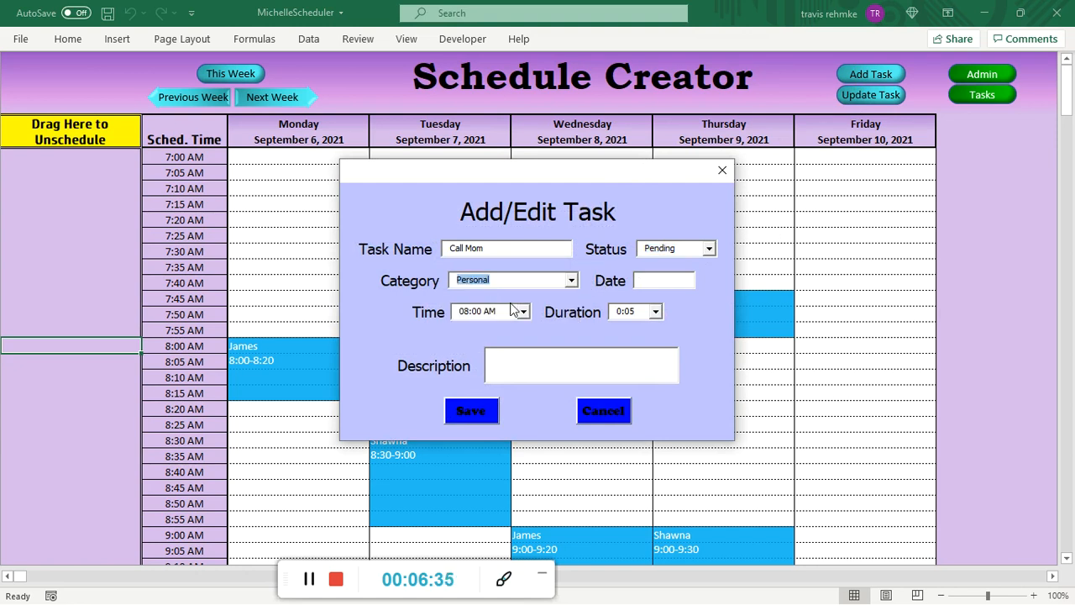
click(654, 312)
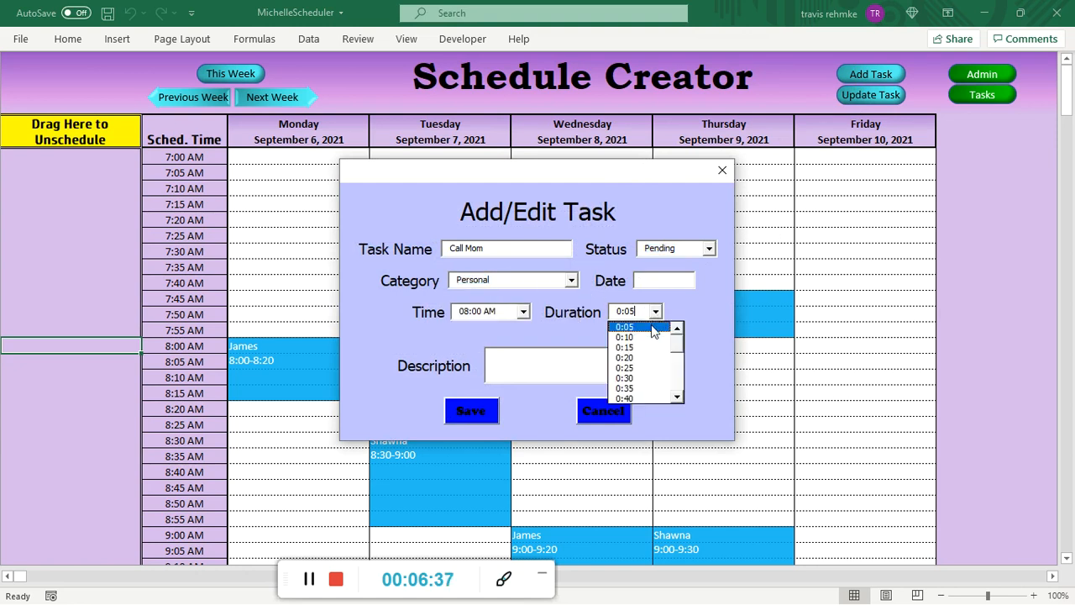
click(653, 345)
click(472, 411)
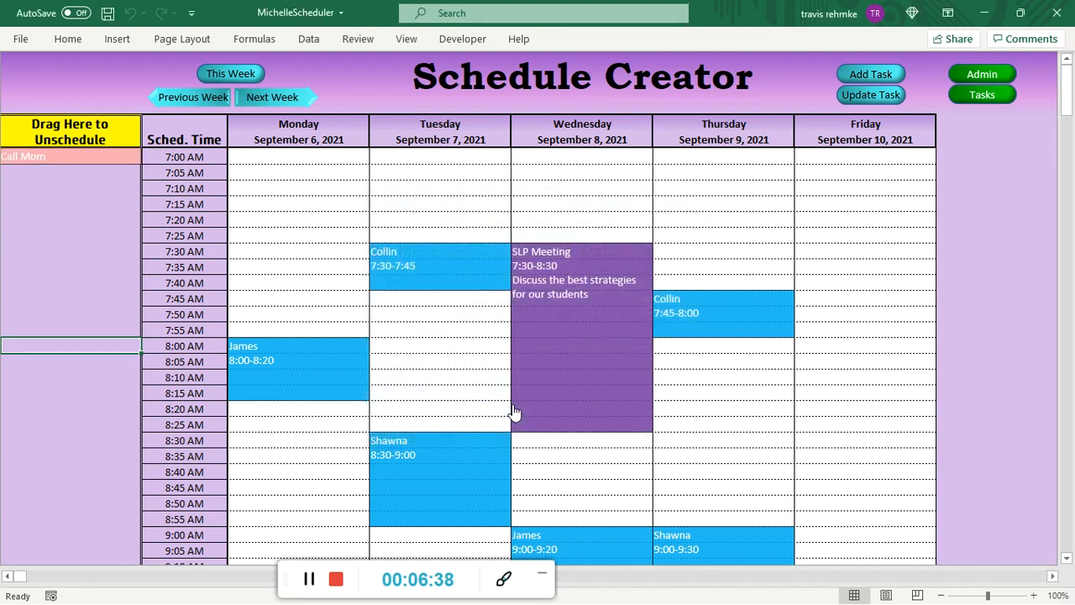
Add the phone number to the Call Mom task's description and schedule the task on Friday, September 10 at 8:00 AM.
click(87, 160)
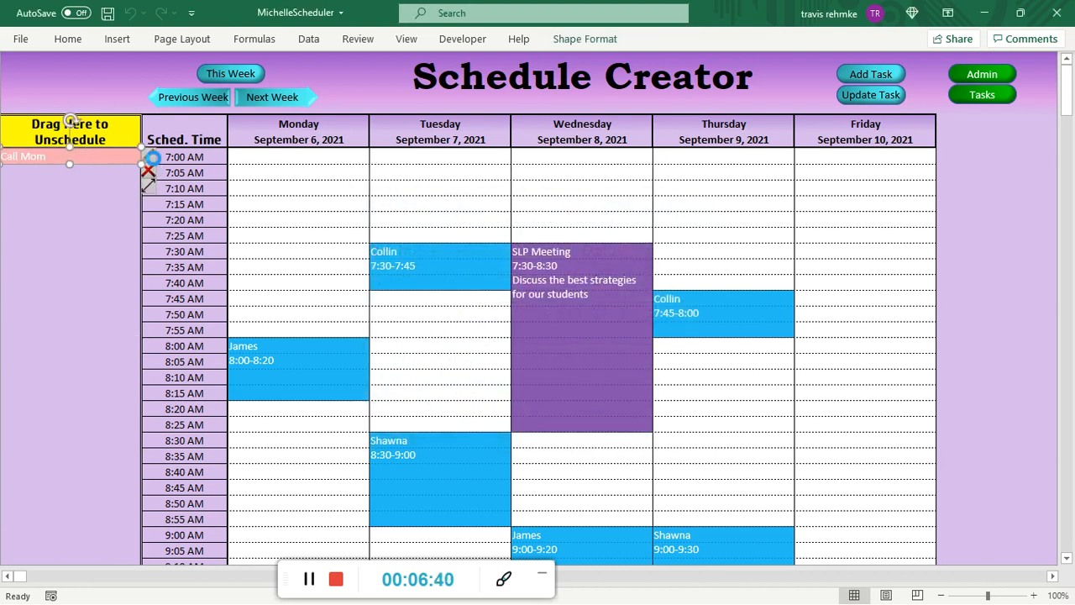
click(148, 157)
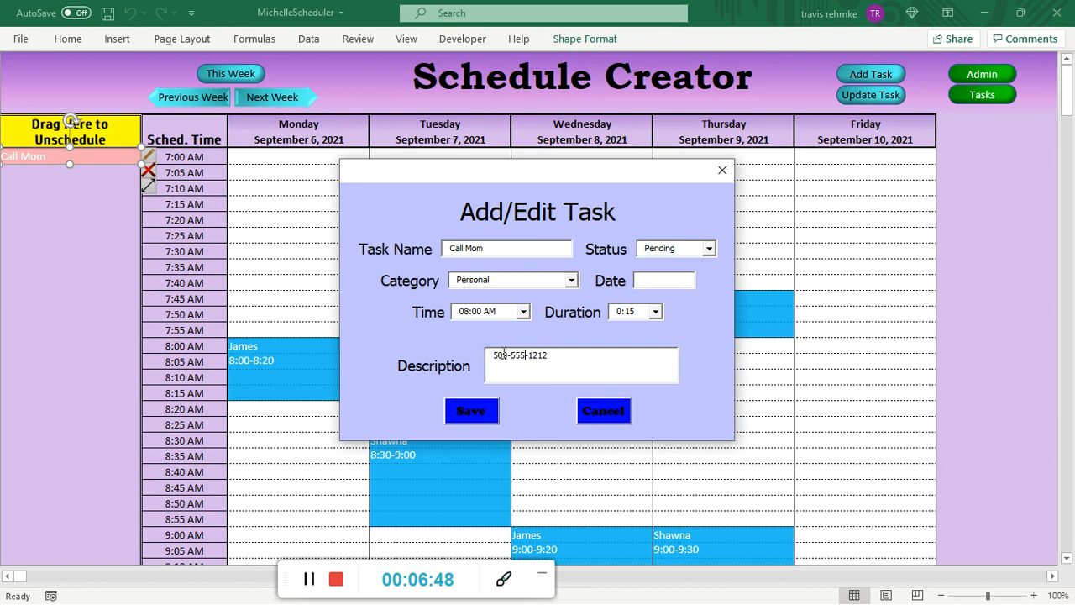
click(492, 409)
click(101, 165)
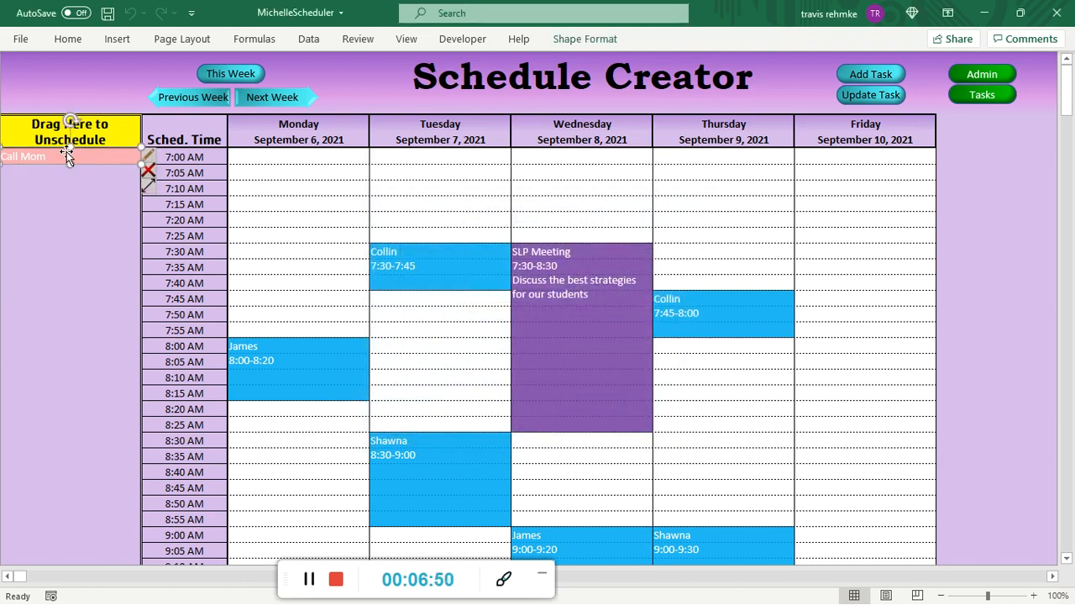
drag(79, 159, 893, 356)
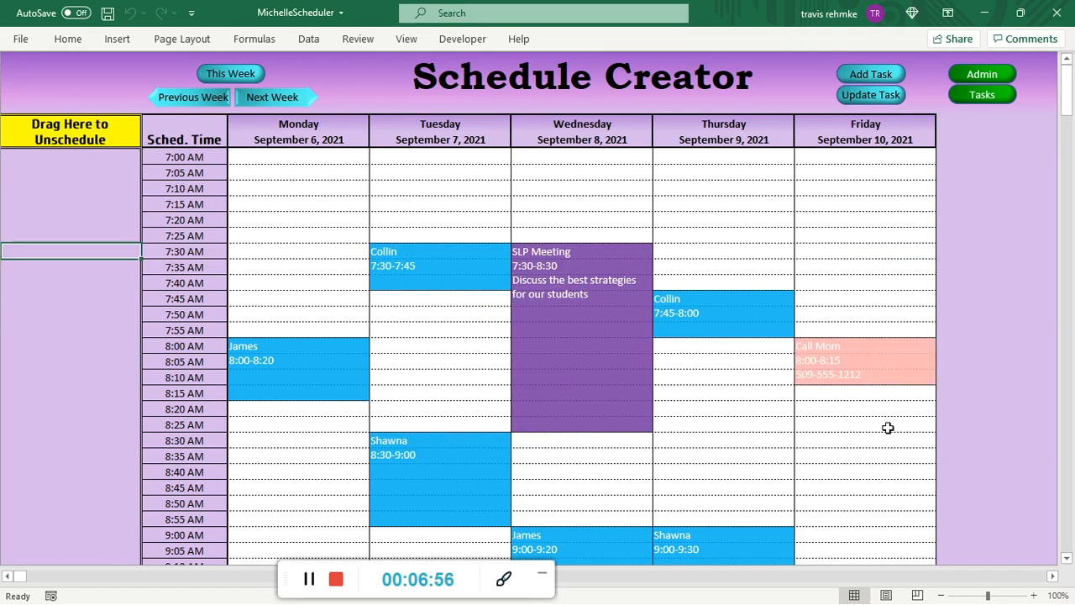
Review the week's scheduled tasks and the open time slots from early morning through midday.
scroll(642, 323, down, 6)
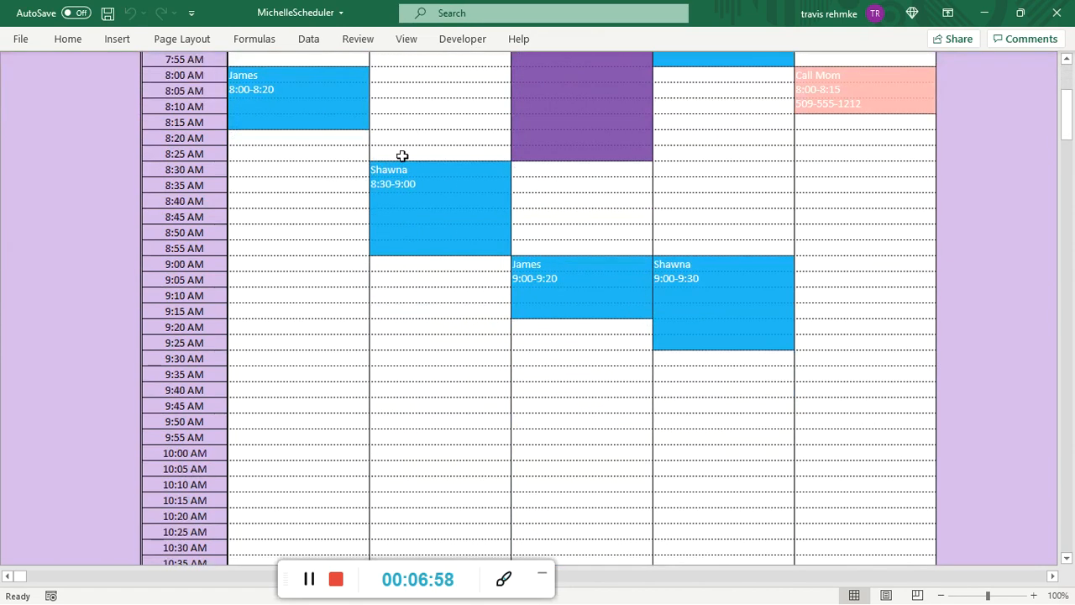
scroll(420, 131, up, 3)
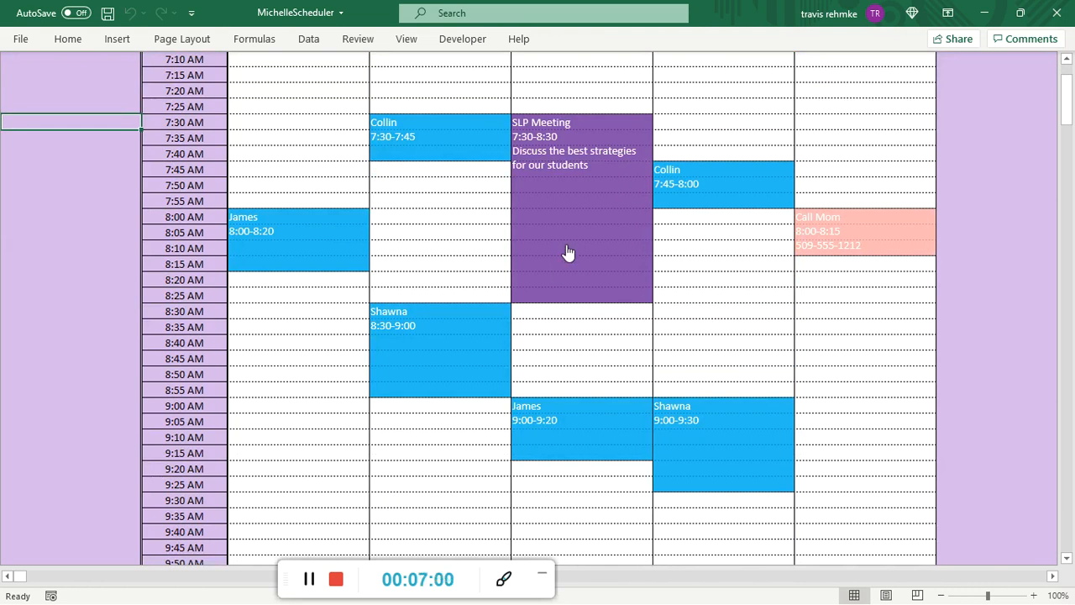
scroll(183, 198, up, 3)
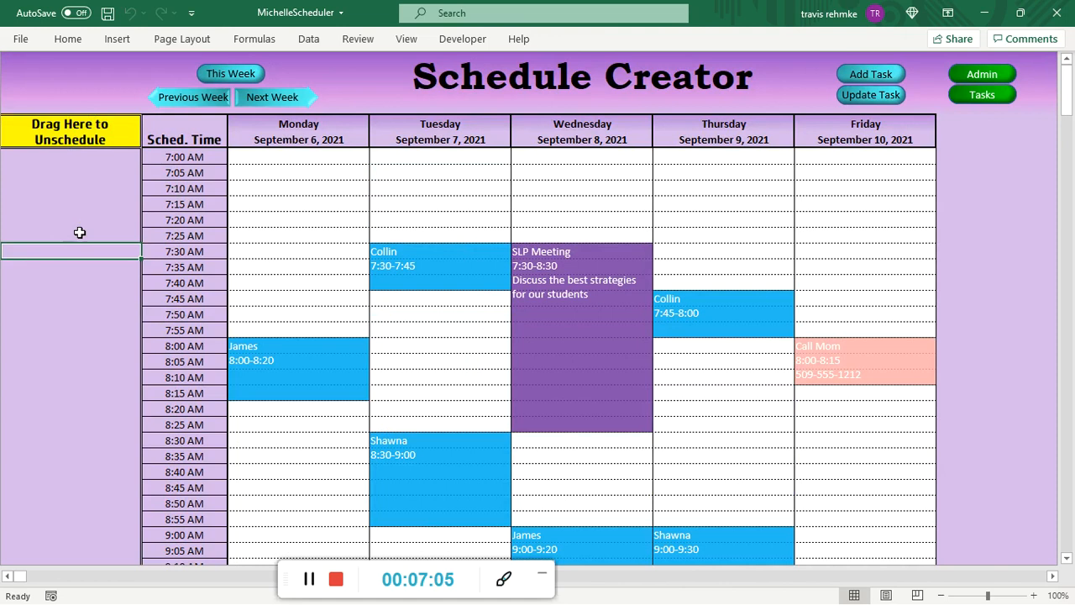
scroll(399, 219, down, 1)
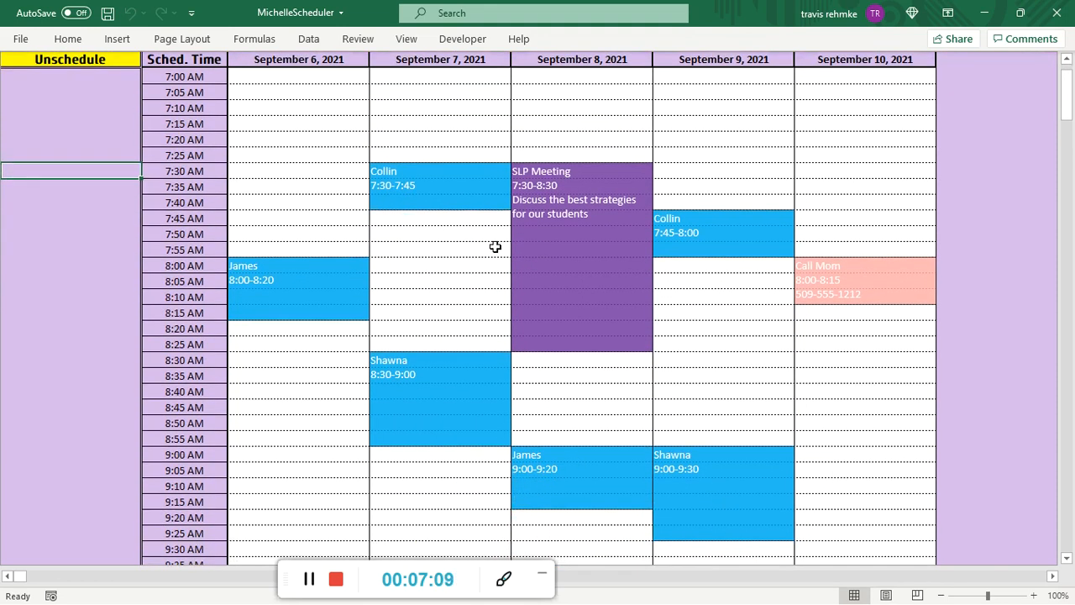
scroll(496, 246, down, 2)
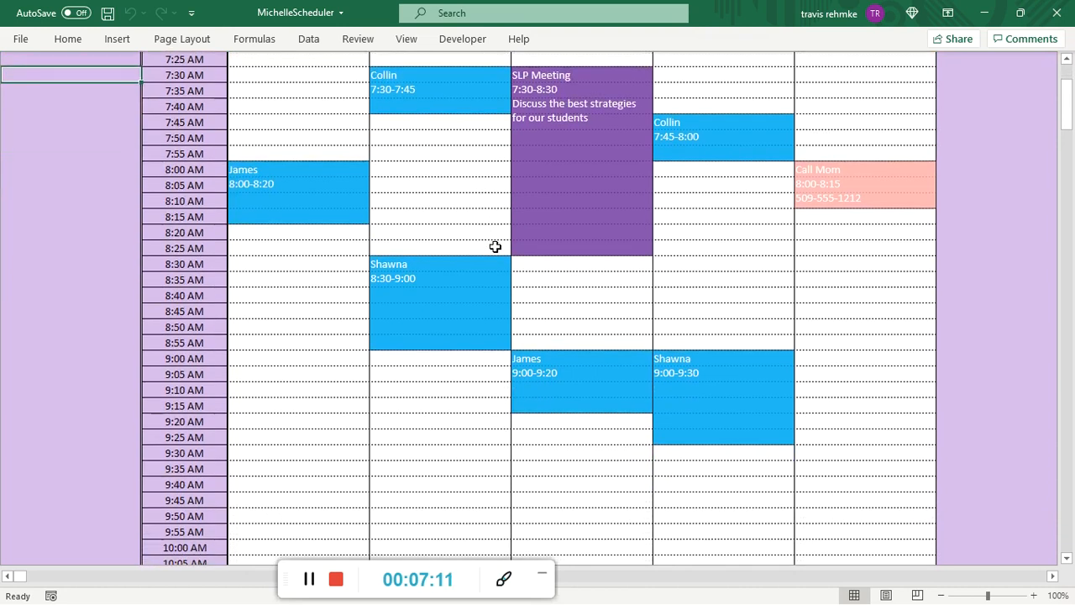
scroll(508, 218, down, 4)
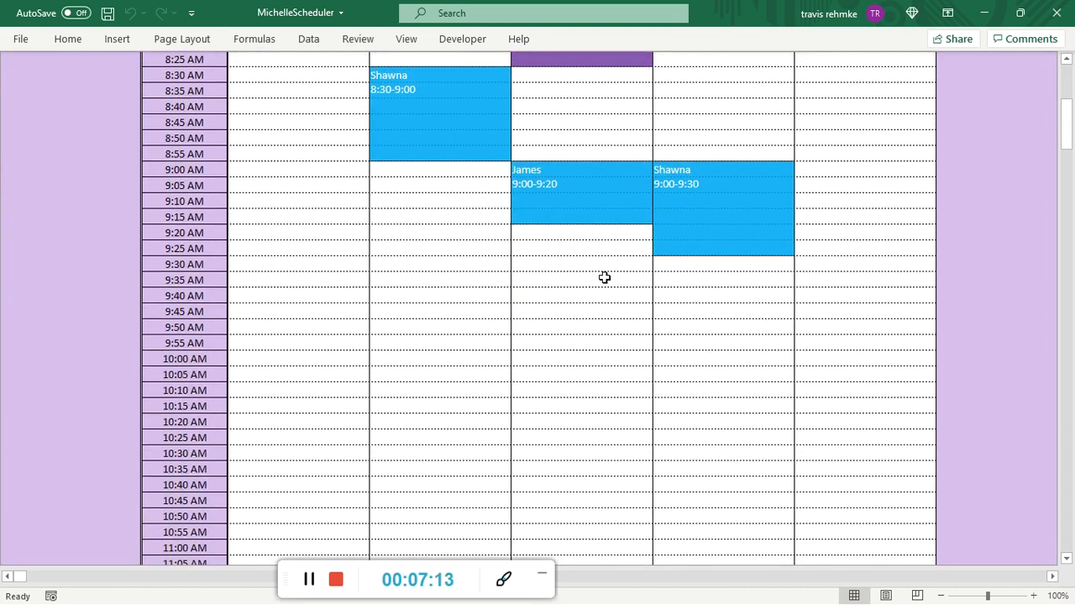
scroll(450, 285, up, 4)
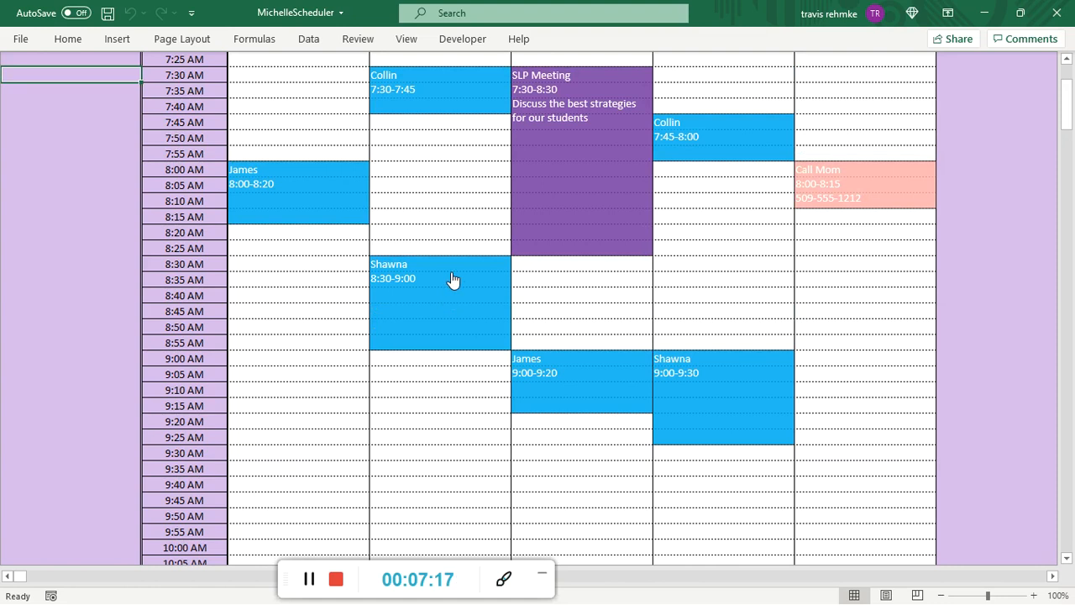
scroll(452, 279, down, 4)
scroll(456, 270, down, 8)
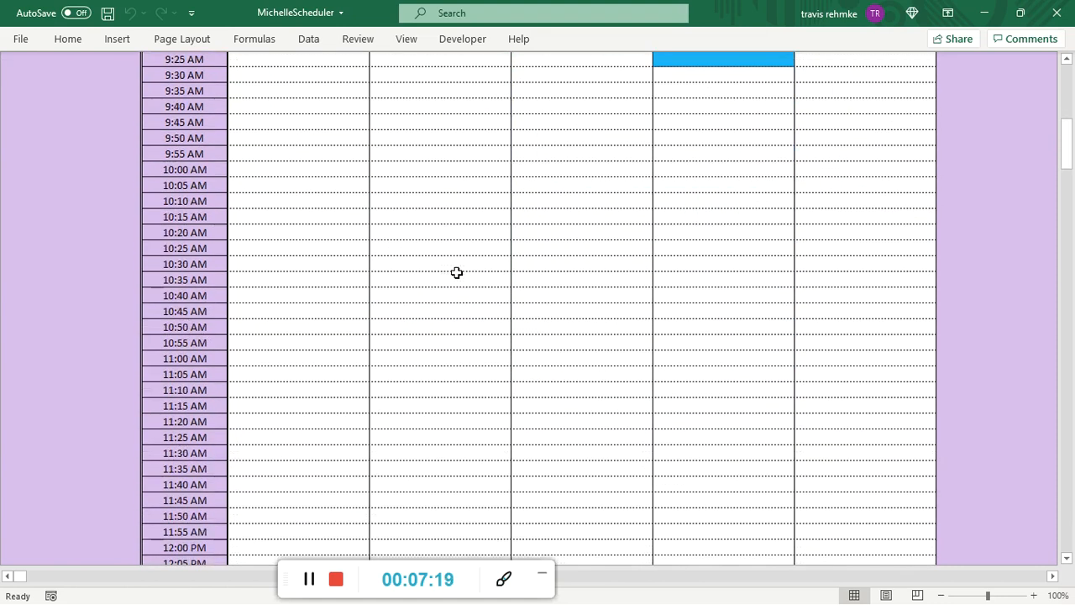
scroll(457, 275, up, 13)
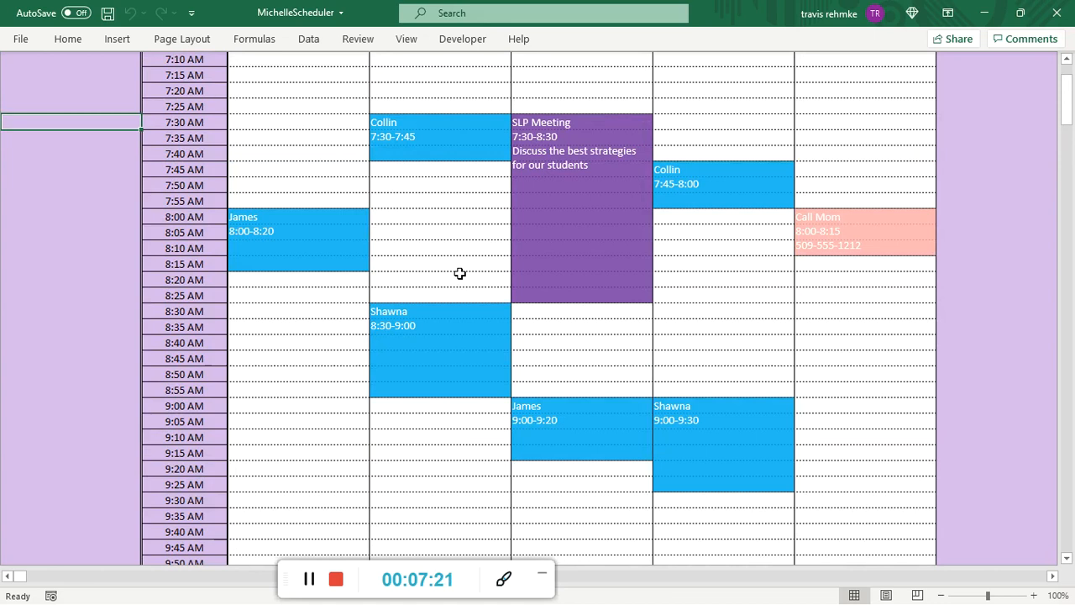
scroll(460, 277, up, 3)
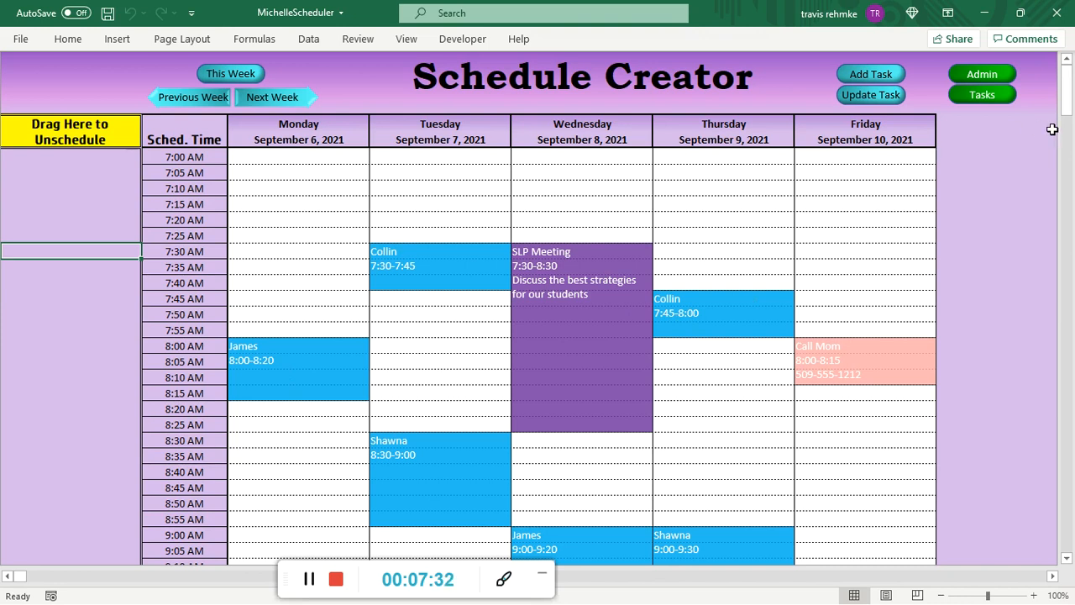
Review the task list and the admin settings, then return to the weekly schedule and look over its morning time slots.
click(981, 95)
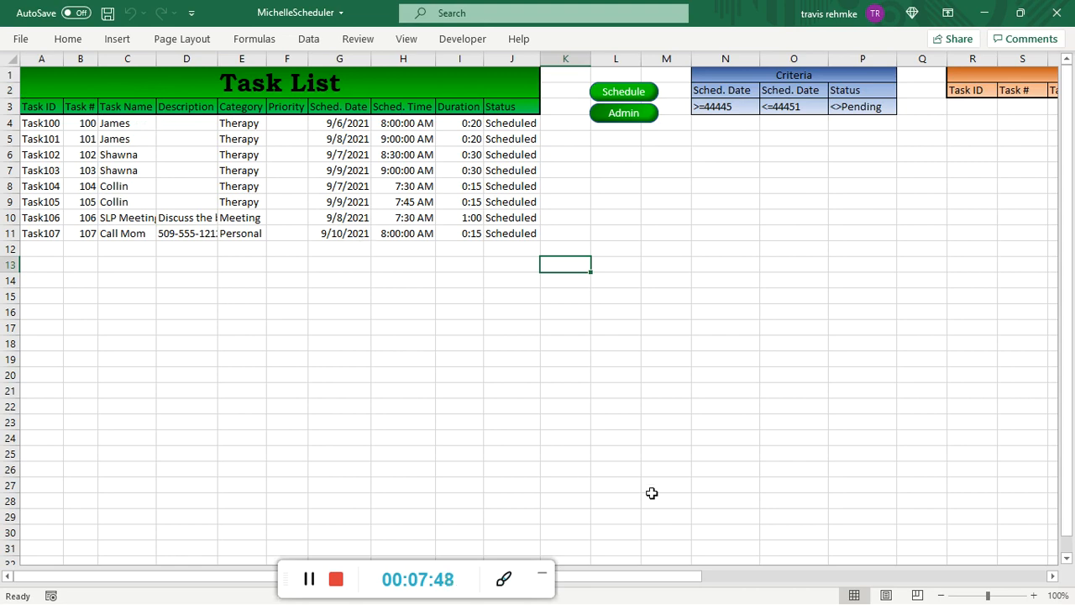
click(634, 96)
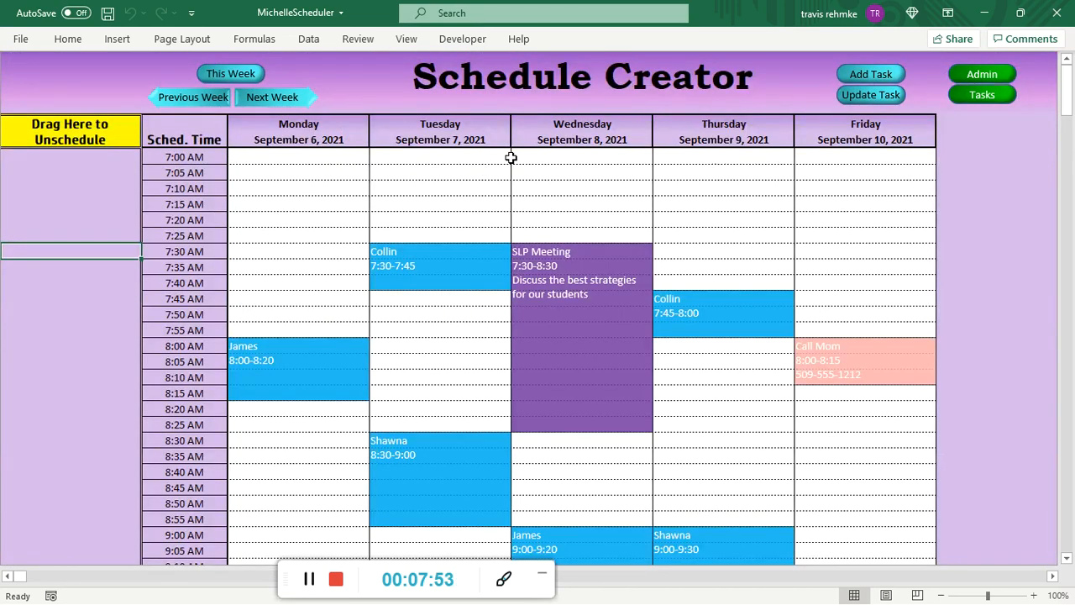
click(982, 76)
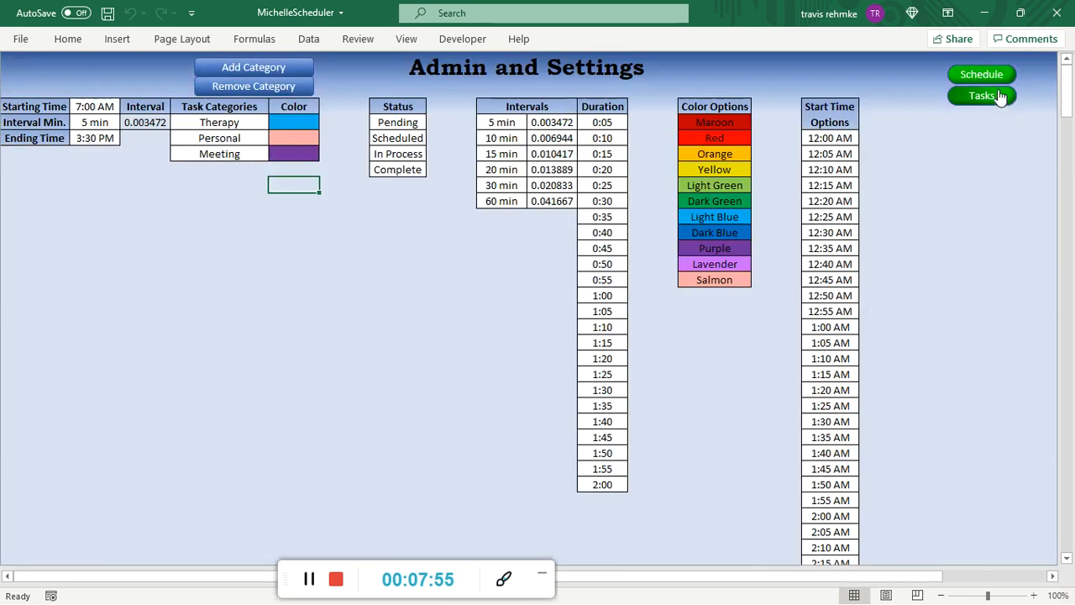
click(981, 75)
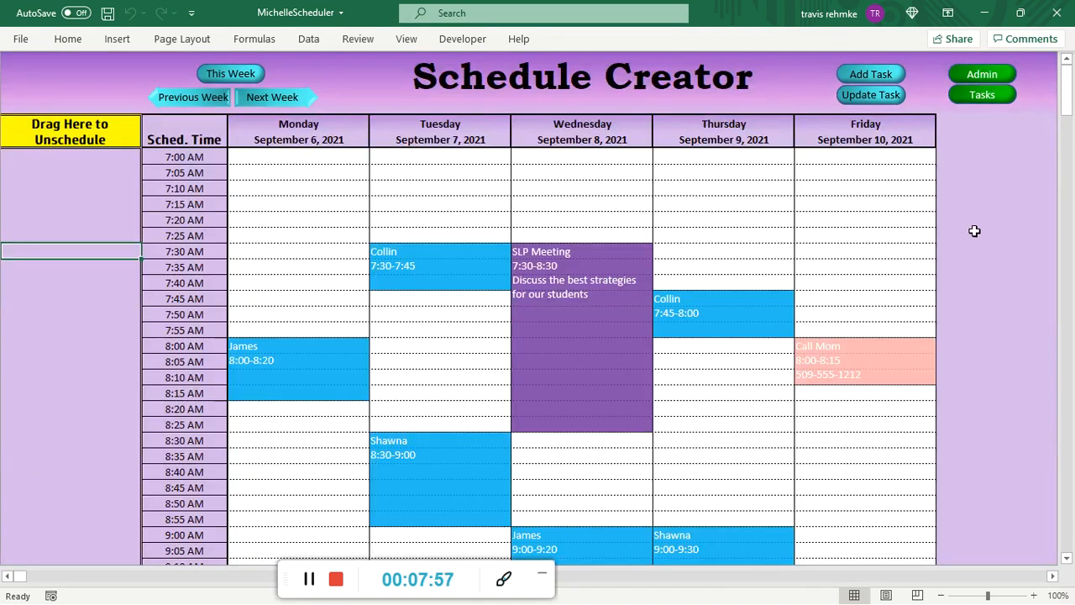
scroll(619, 220, down, 5)
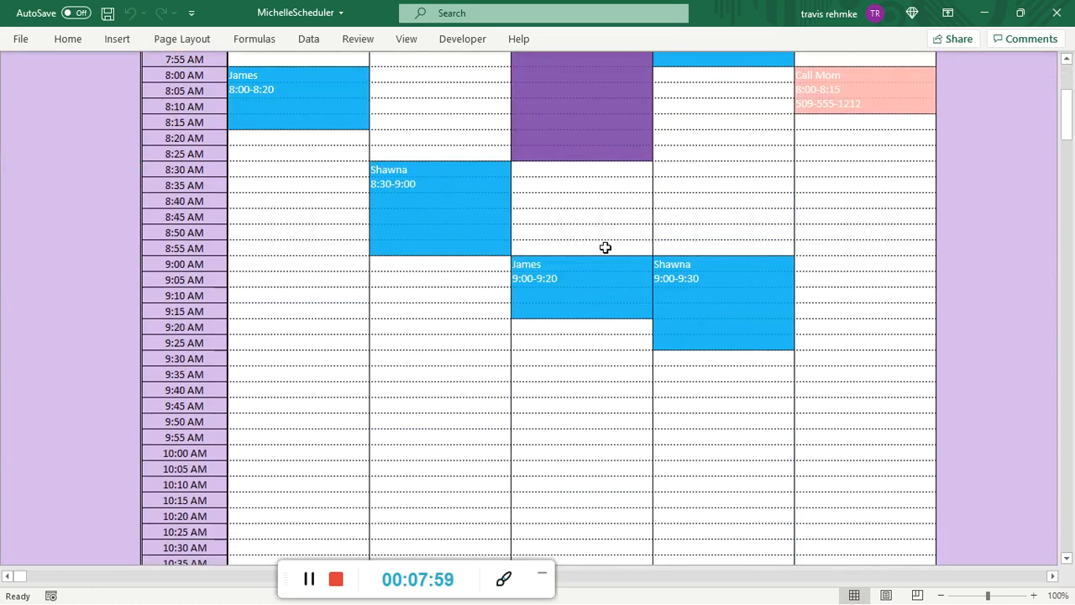
scroll(605, 247, up, 5)
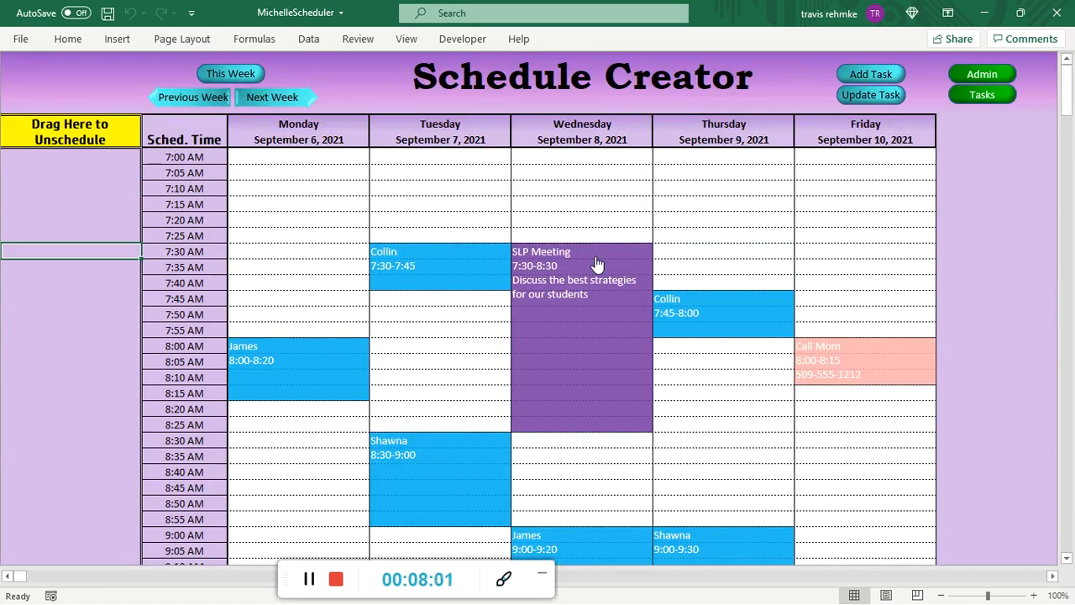